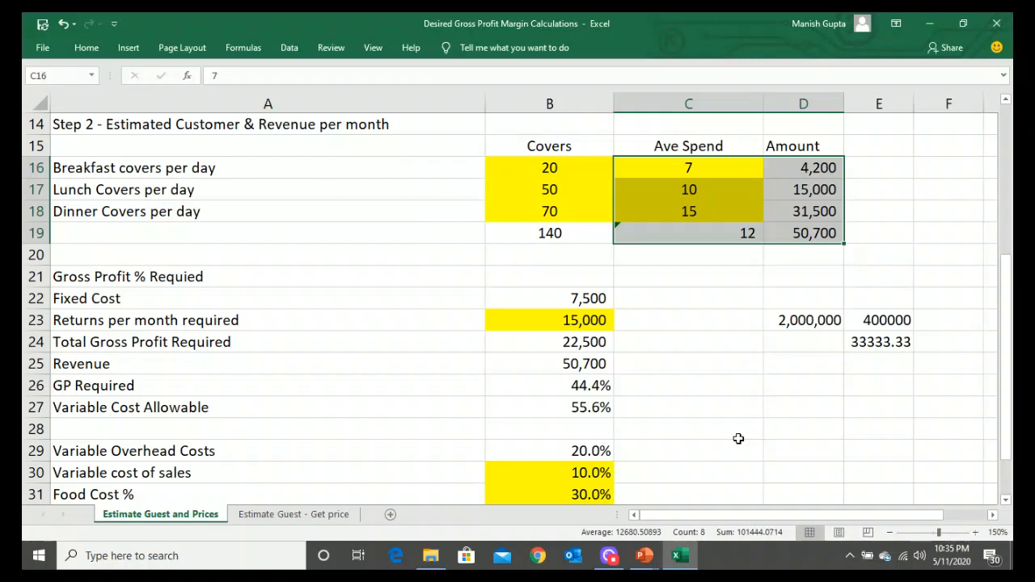
- Open the Estimate Guest - Get price sheet and enlarge its view to 170%
key(ctrl+Page_Down)
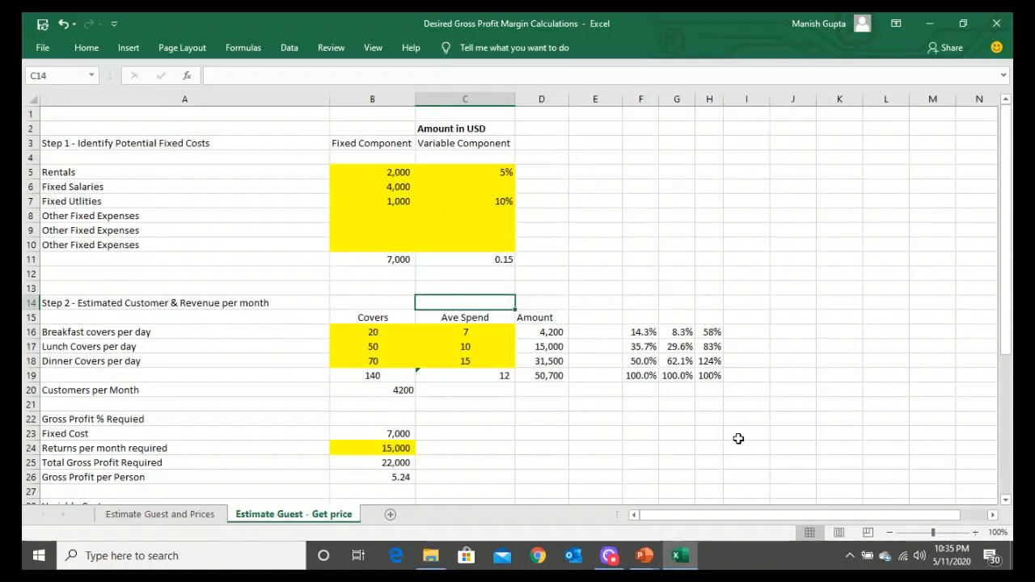
key(Left)
key(Up)
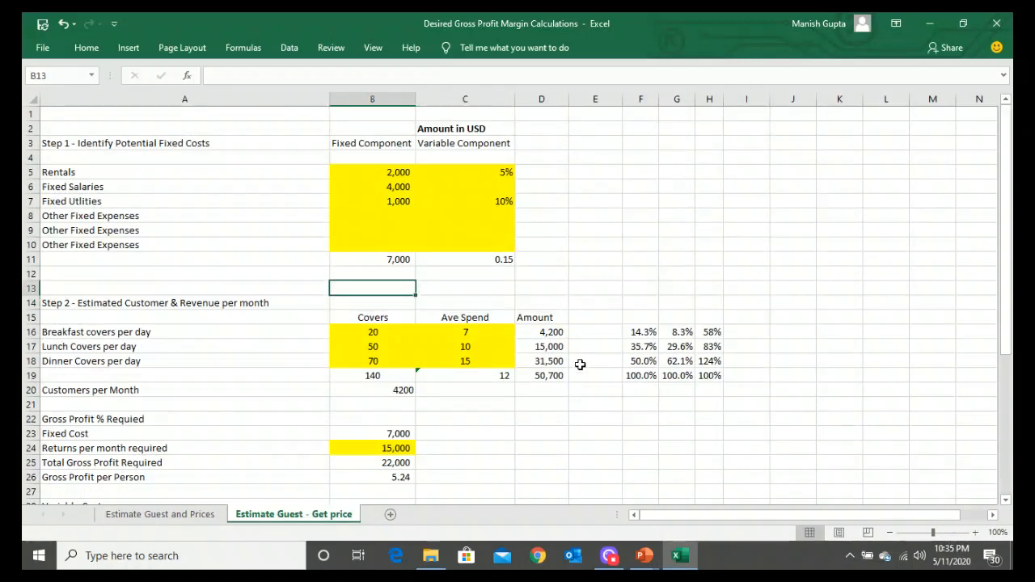
click(977, 532)
click(977, 532)
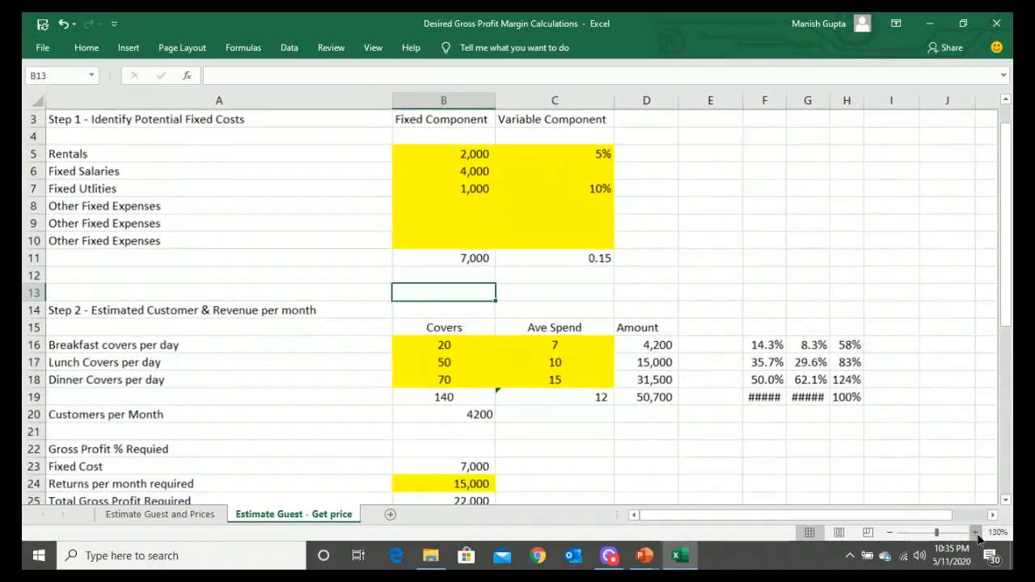
click(976, 533)
click(977, 532)
click(977, 532)
click(977, 533)
click(976, 532)
- Examine the Step 1 fixed components for rentals, salaries and utilities in B5:B7, and the total formula in B11
click(581, 433)
key(Left)
key(Left)
key(Left)
key(Left)
key(Left)
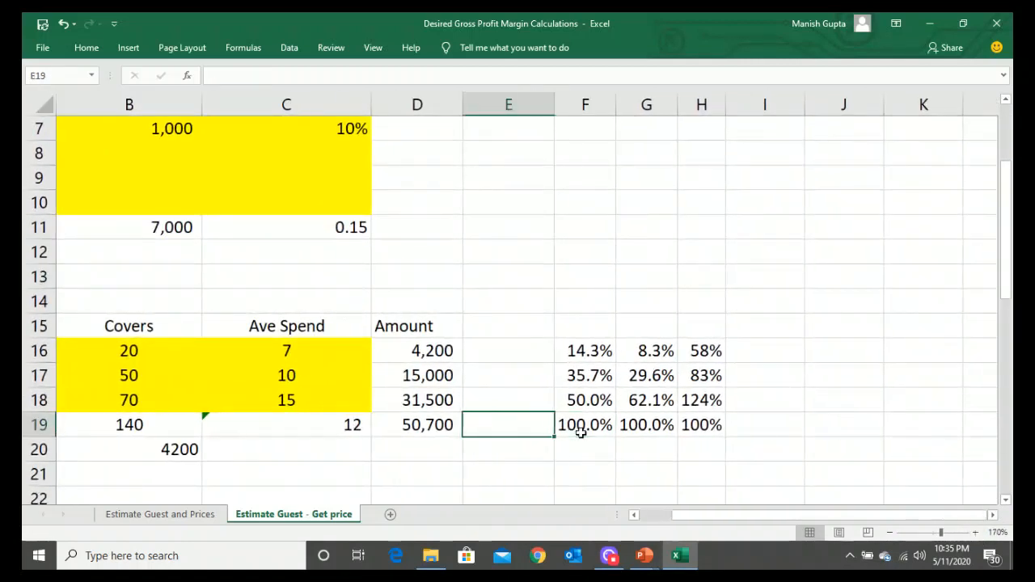
key(Up)
key(Up)
key(Up)
key(Up)
key(Up)
key(Up)
key(Up)
key(Up)
key(Up)
key(Up)
key(Up)
key(Up)
key(Up)
key(Up)
key(Up)
key(Down)
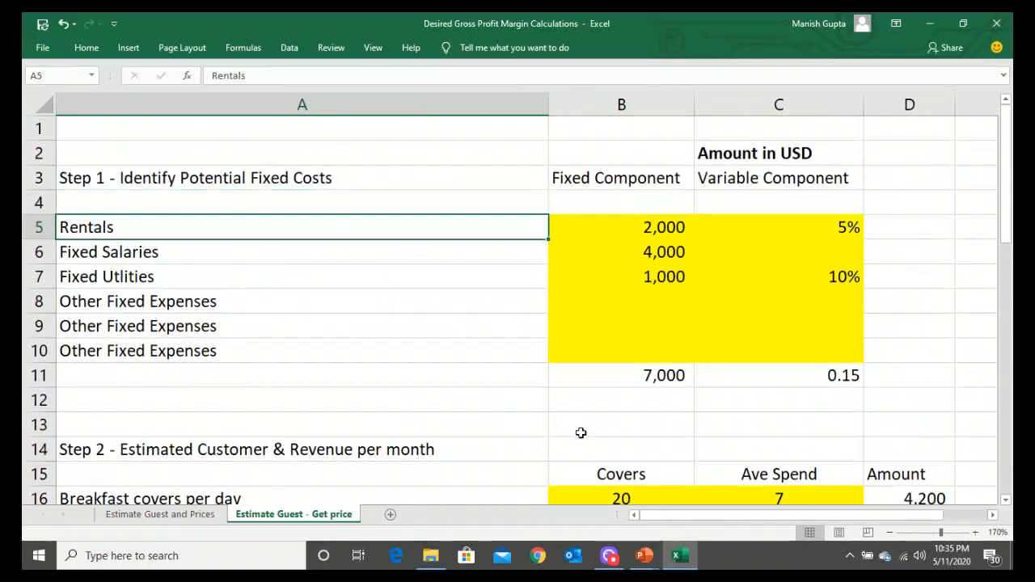
key(Right)
key(Right)
key(Left)
key(shift+Down)
key(shift+Down)
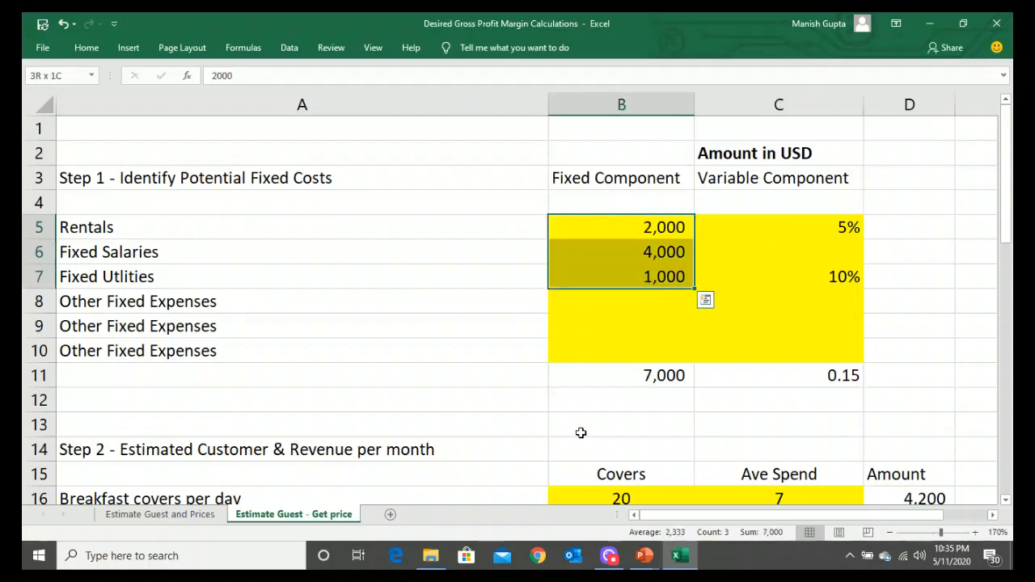
key(Down)
key(Down)
key(Down)
key(Down)
key(Down)
key(Down)
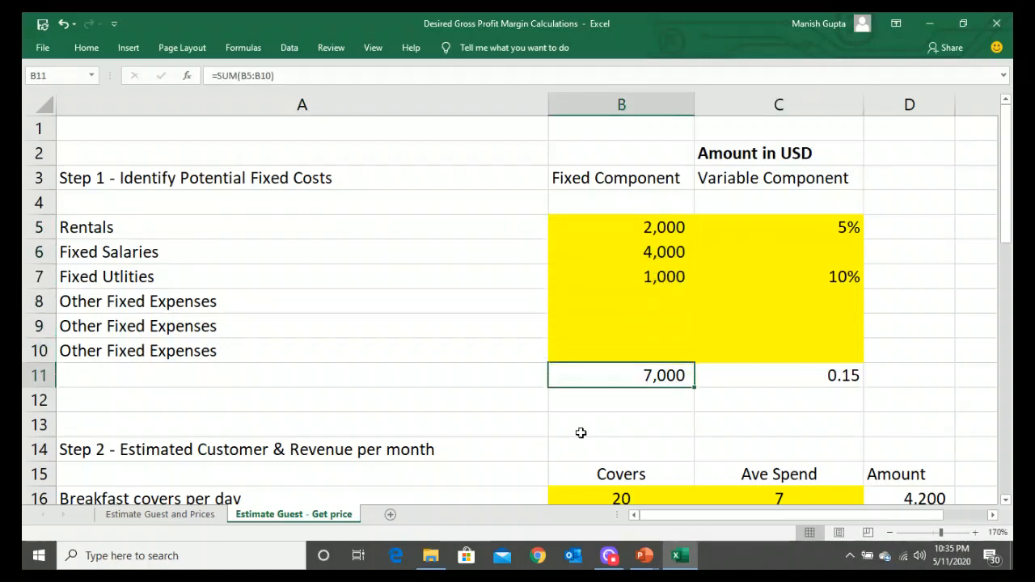
- Look over the Step 2 covers for breakfast, lunch and dinner, including the daily total in B19
key(Right)
key(Down)
key(Down)
key(Down)
key(Down)
key(Down)
key(Down)
key(Down)
key(Down)
key(Down)
key(Down)
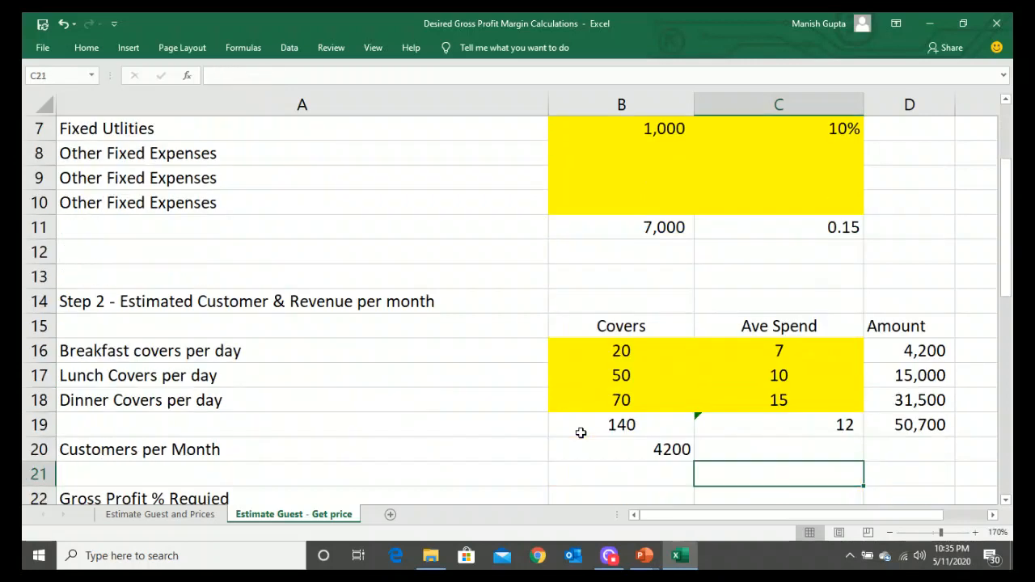
key(Up)
key(Up)
key(Left)
key(Up)
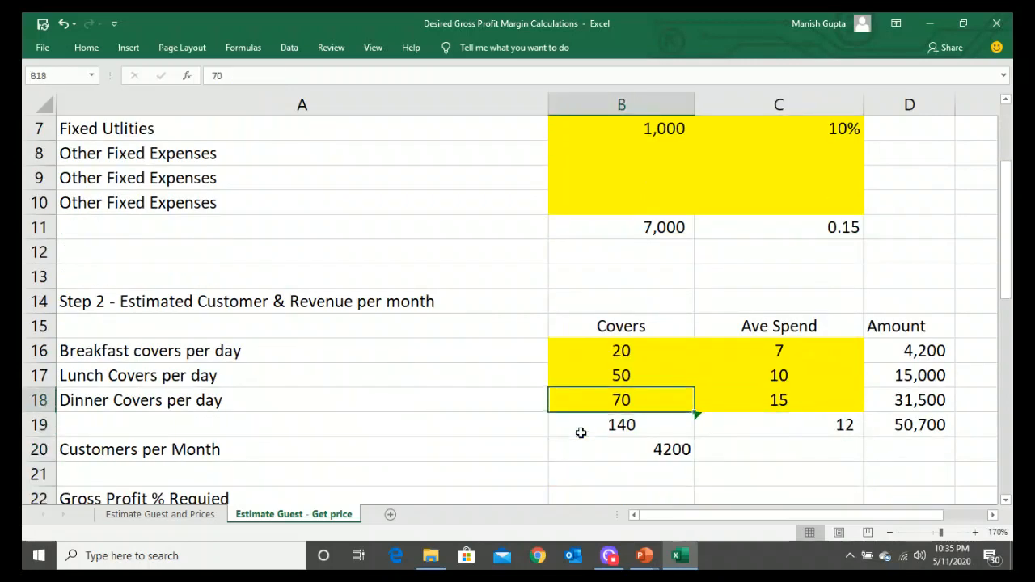
key(Left)
key(Down)
key(Right)
key(Down)
key(Down)
key(Down)
key(Up)
key(Up)
key(Up)
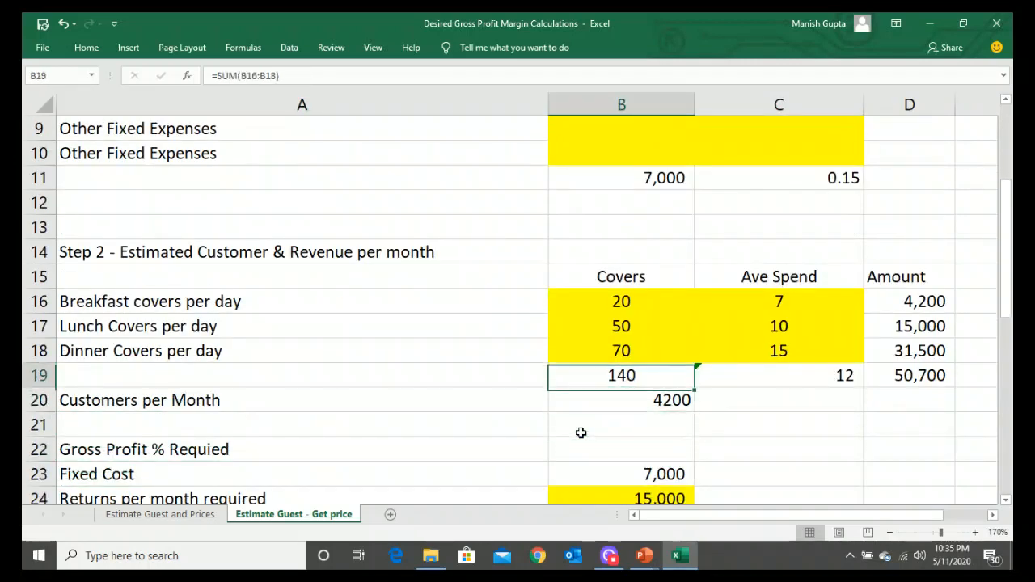
- Examine the average spend and monthly amount columns for the three meal periods
key(Right)
key(Up)
key(Up)
key(Up)
key(Right)
key(Down)
key(Down)
key(Down)
key(Down)
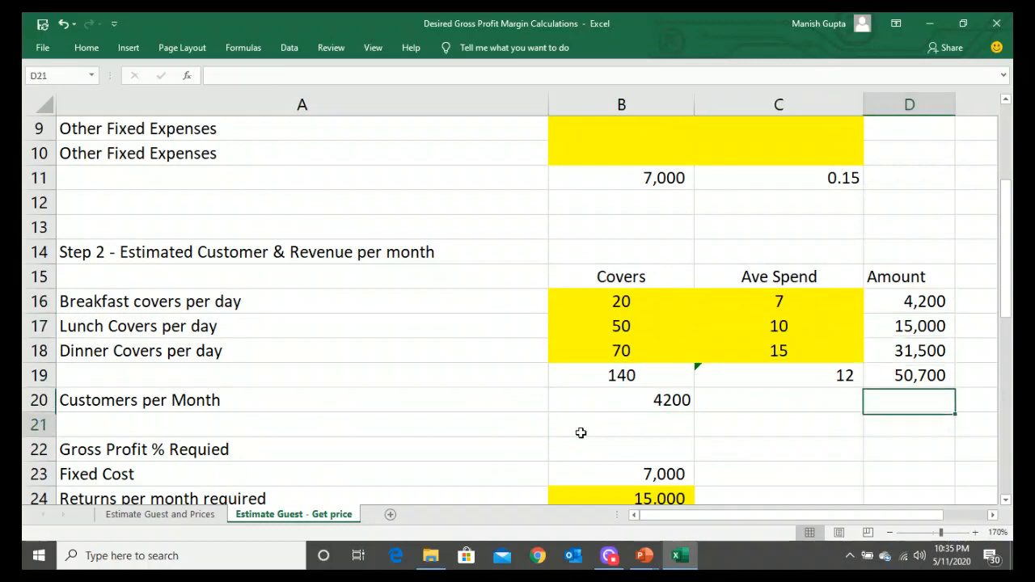
- Select the daily covers in B16:B18 to check their sum, and inspect the Customers per Month formula in B20
key(Left)
key(Left)
key(Up)
key(Up)
key(Up)
key(Up)
key(shift+Down)
key(shift+Down)
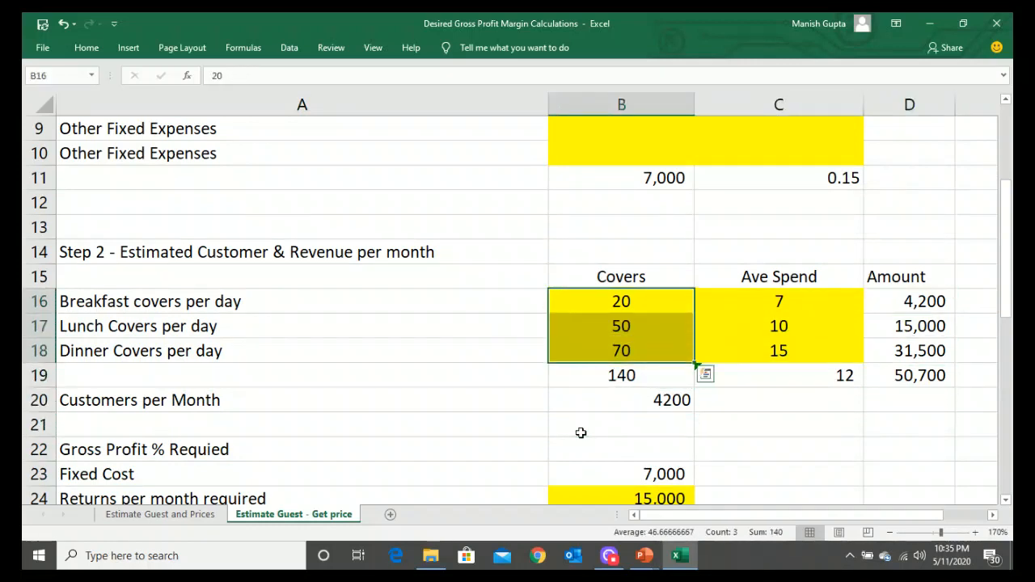
key(Down)
key(Down)
key(Down)
key(Down)
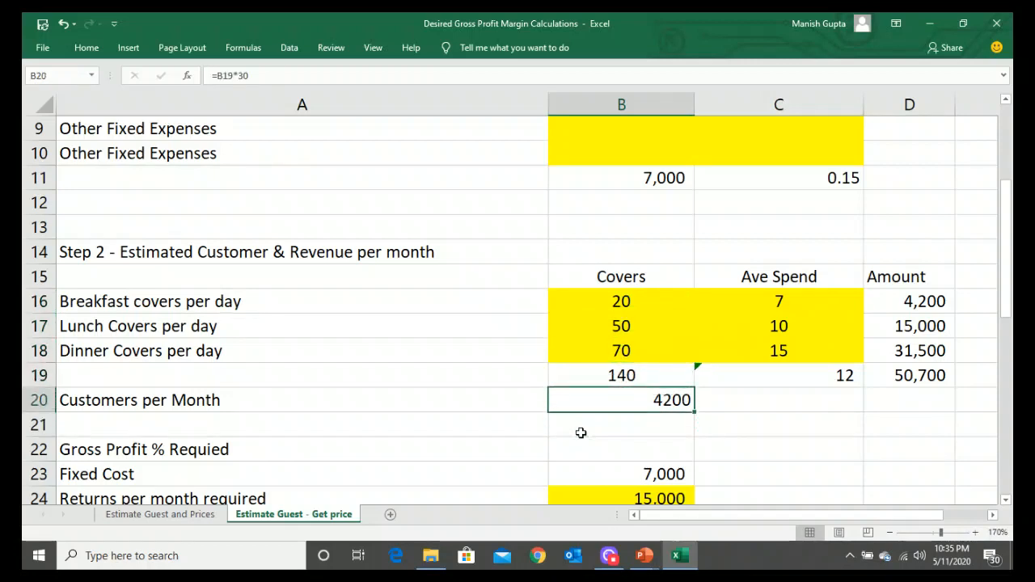
key(F2)
key(Escape)
- Review the fixed cost and required monthly returns, and inspect the Total Gross Profit Required formula in B25
key(Down)
key(Down)
key(Down)
key(Down)
key(Down)
key(Down)
key(Down)
key(Down)
key(Down)
key(Up)
key(Up)
key(Up)
key(Up)
key(Up)
key(Up)
key(Up)
key(Up)
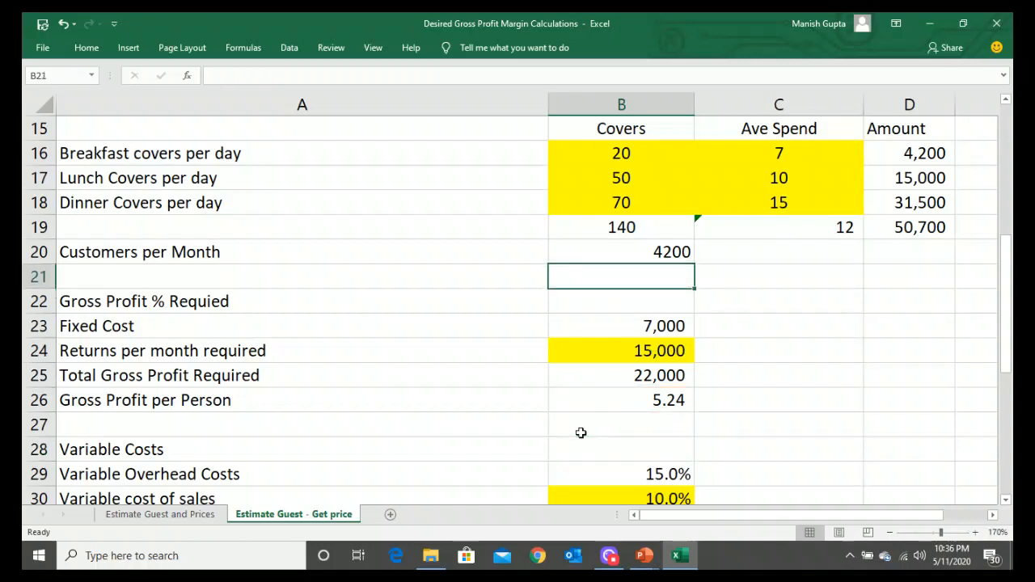
key(Down)
key(Down)
key(Down)
key(Down)
key(Up)
key(Up)
key(Down)
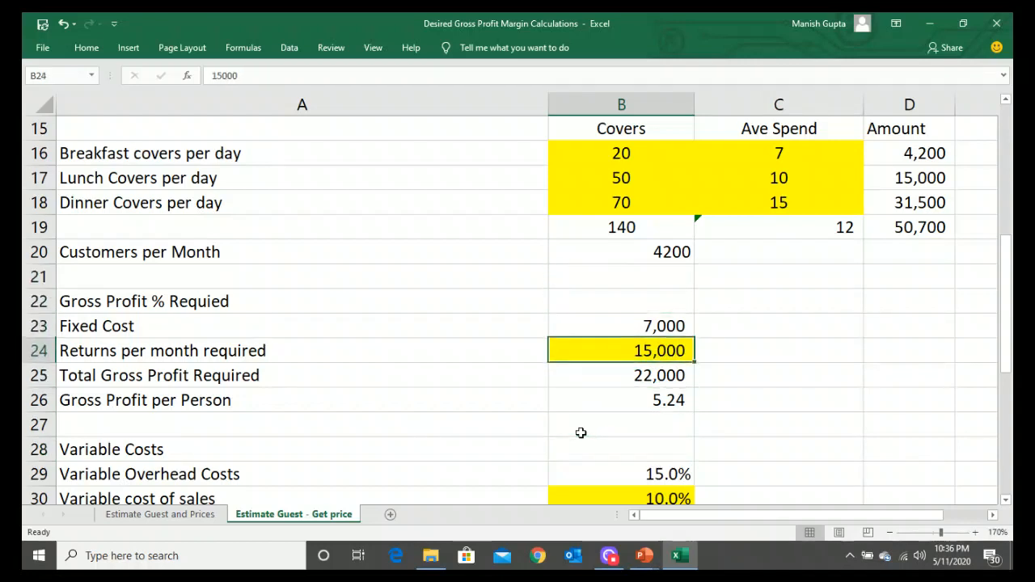
key(Down)
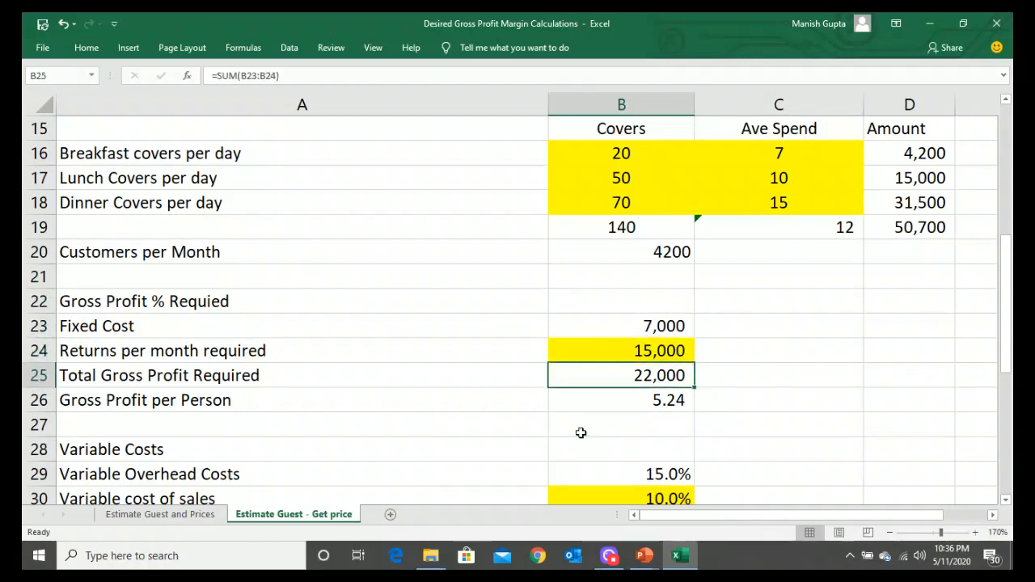
key(F2)
key(Escape)
- Inspect the Gross Profit per Person formula in B26 and the cells it refers to
key(Down)
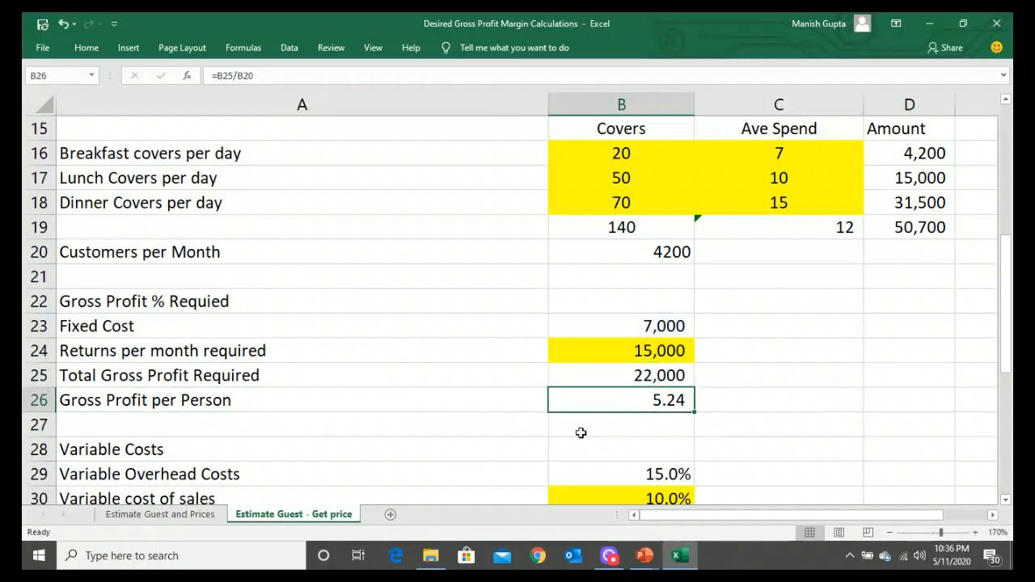
key(F2)
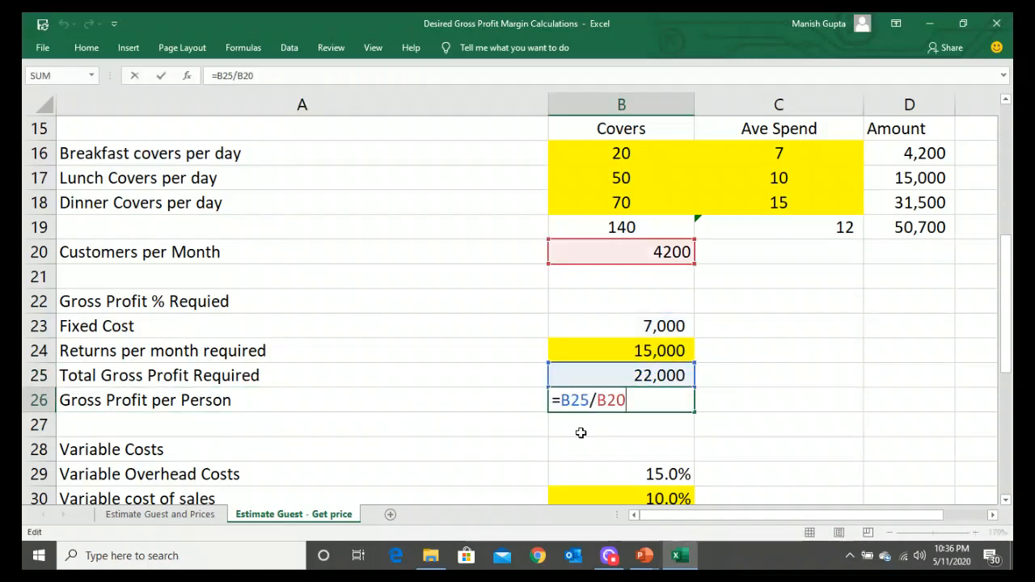
key(Escape)
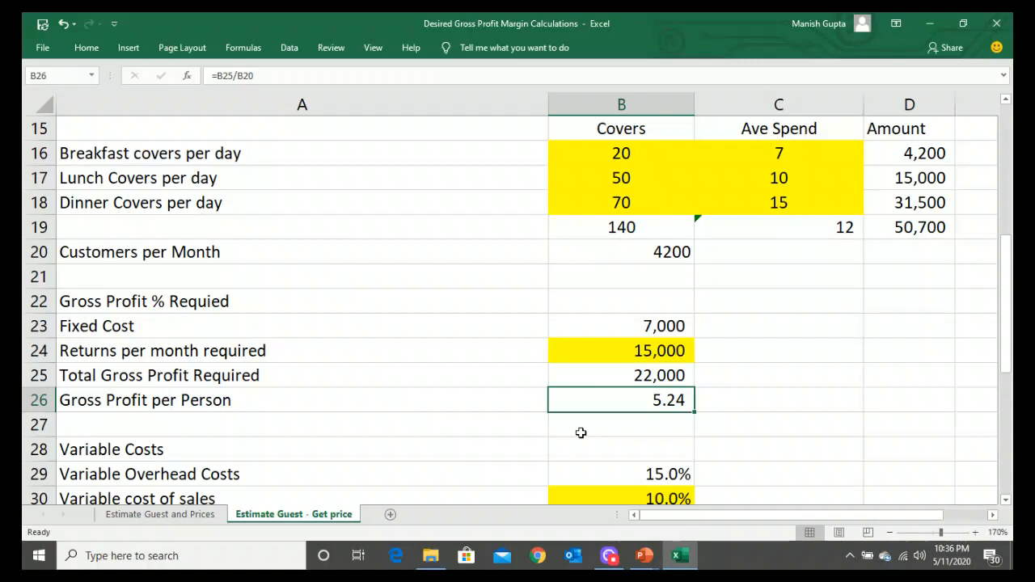
- Examine the variable overhead, variable cost of sales and food cost percentages in the Variable Costs section
key(Down)
key(Down)
key(Down)
key(Down)
key(Down)
key(Down)
key(Down)
key(Down)
key(Down)
key(Down)
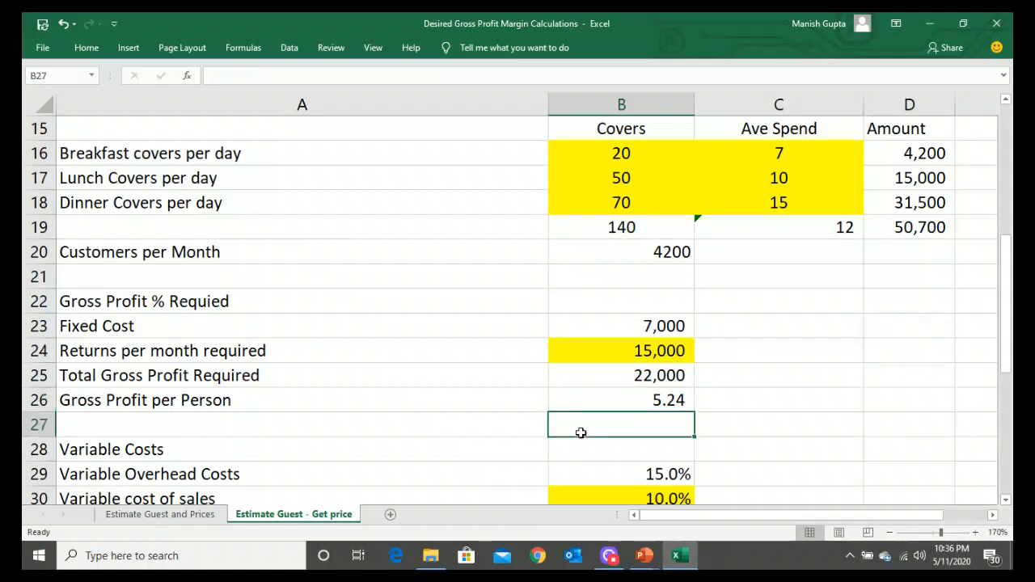
key(Up)
key(Up)
key(Up)
key(Up)
key(Up)
key(Up)
key(Up)
key(Up)
key(Up)
key(Up)
key(Up)
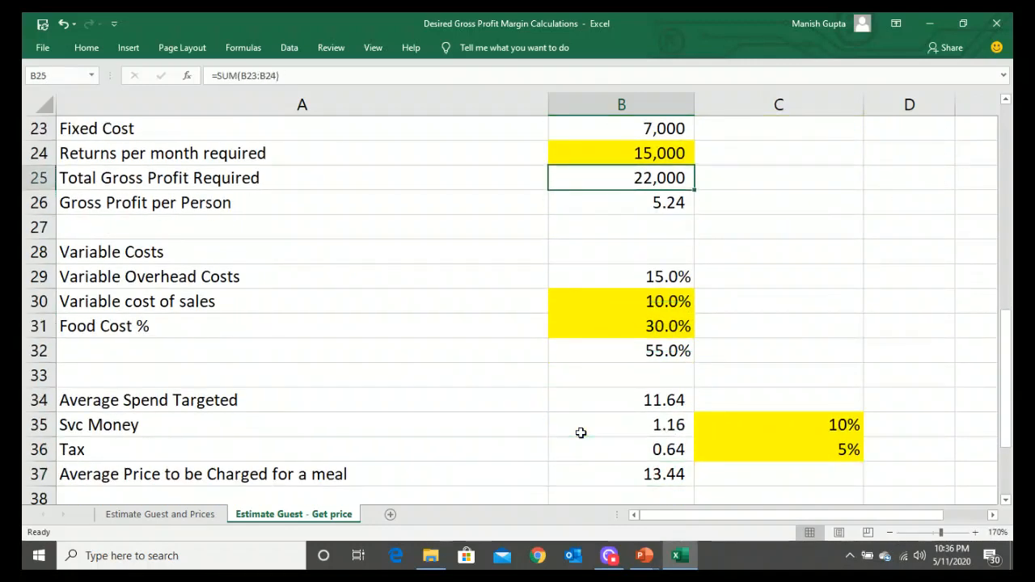
key(Down)
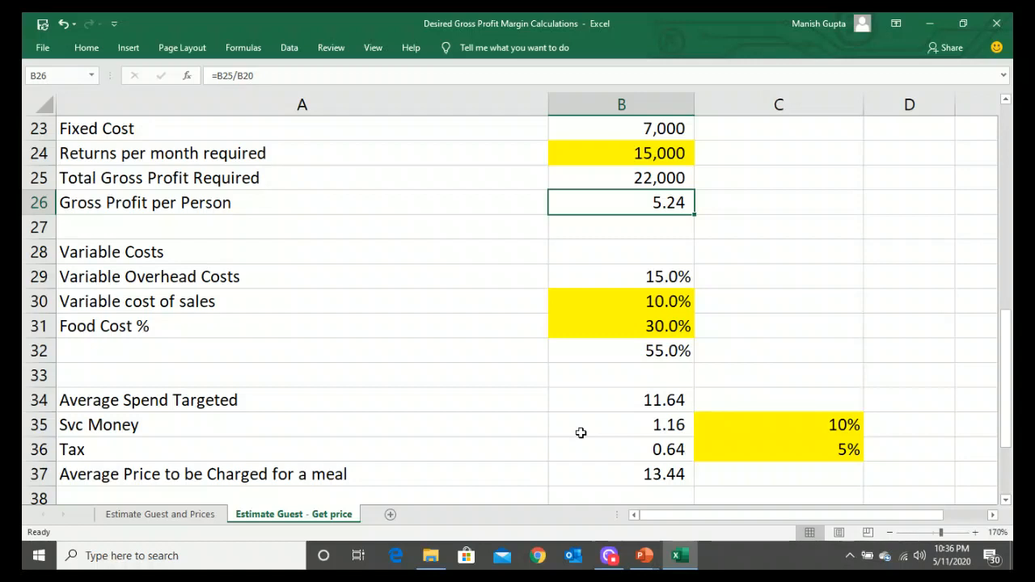
key(Down)
key(Down)
key(Down)
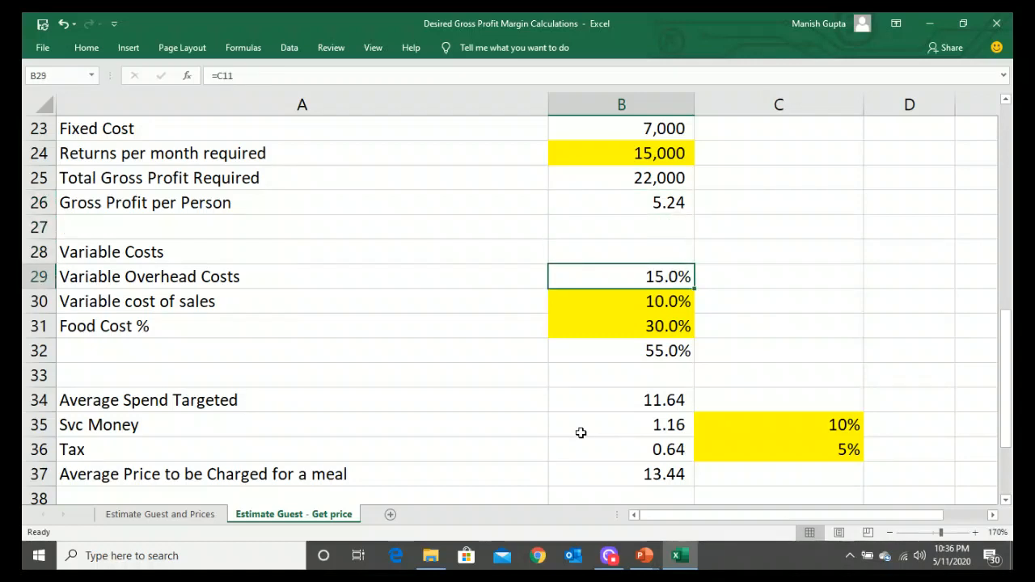
key(Down)
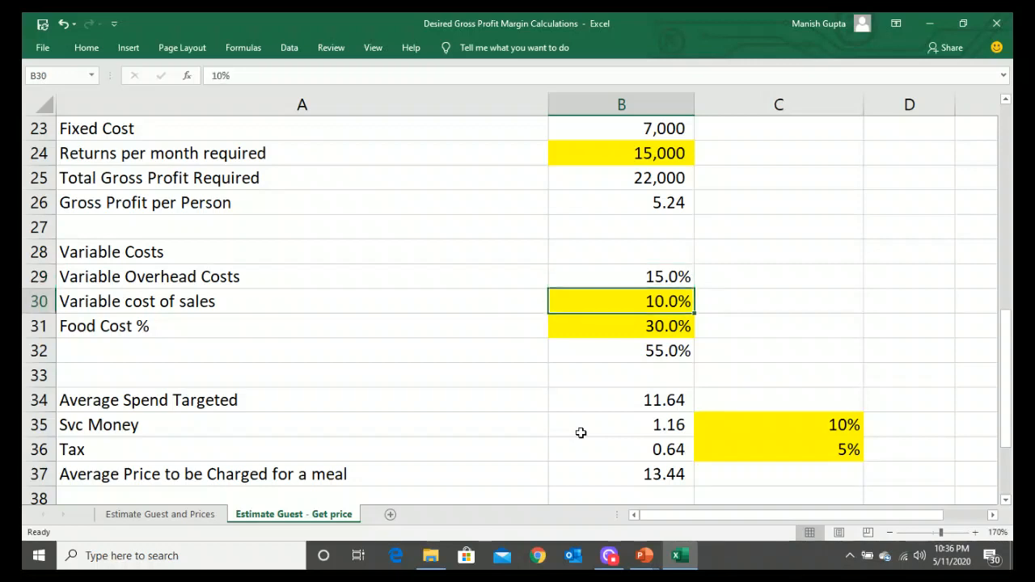
key(Left)
key(Down)
key(Right)
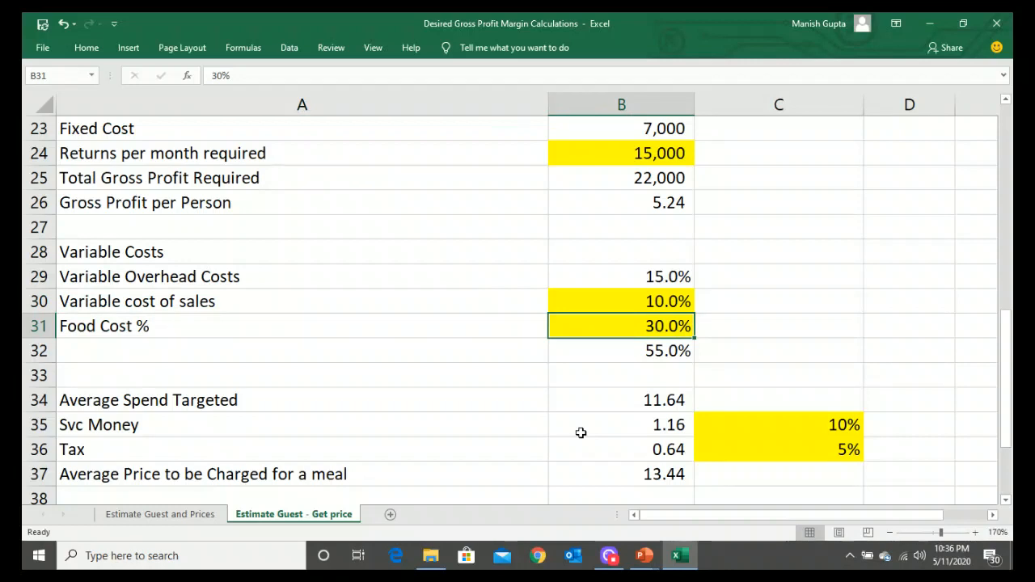
- Inspect the formula in B32 that totals the variable cost percentages
key(Down)
key(F2)
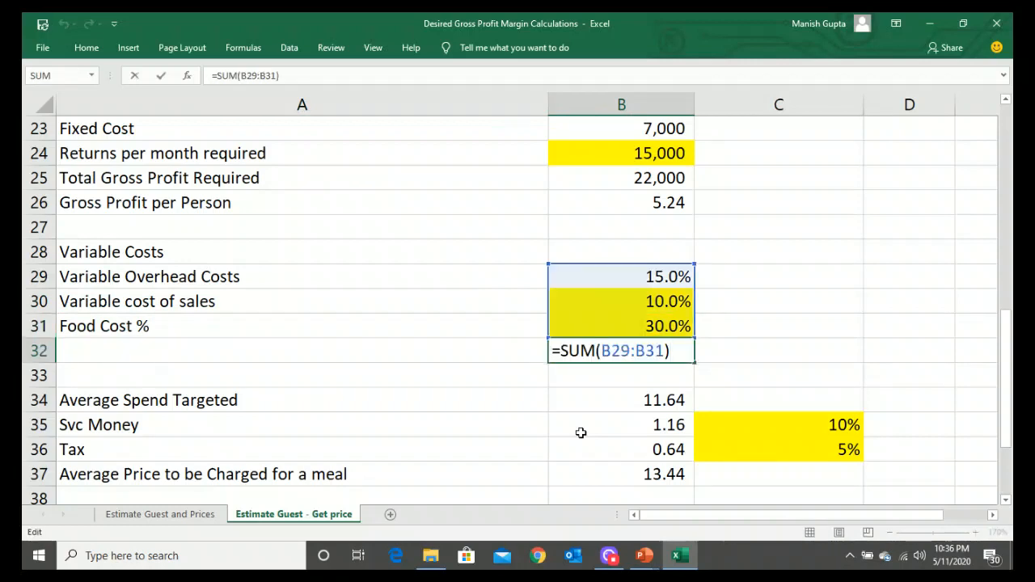
key(Escape)
- Inspect the Average Spend Targeted formula in B34 and keep it as it is
key(Down)
key(Down)
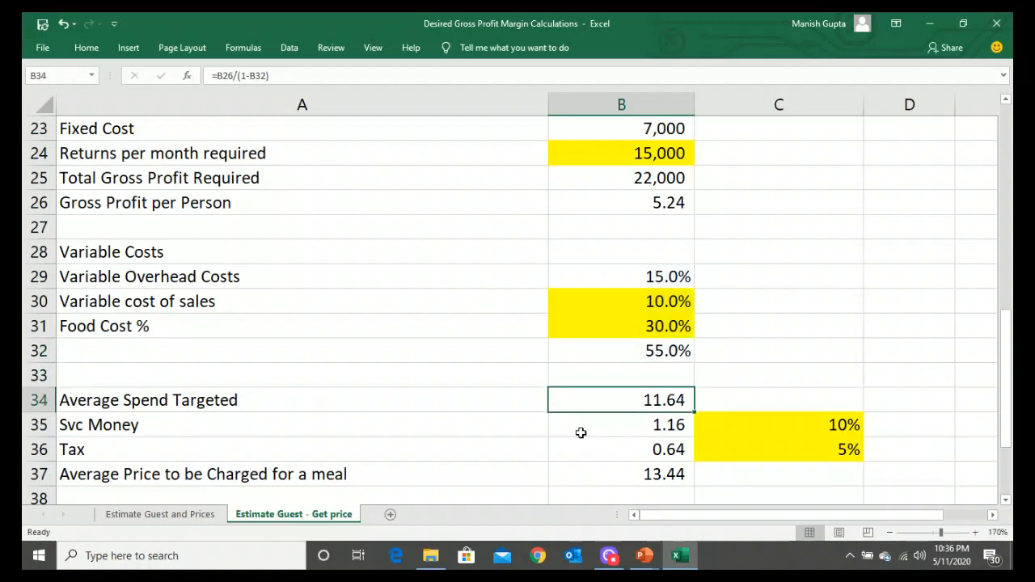
key(F2)
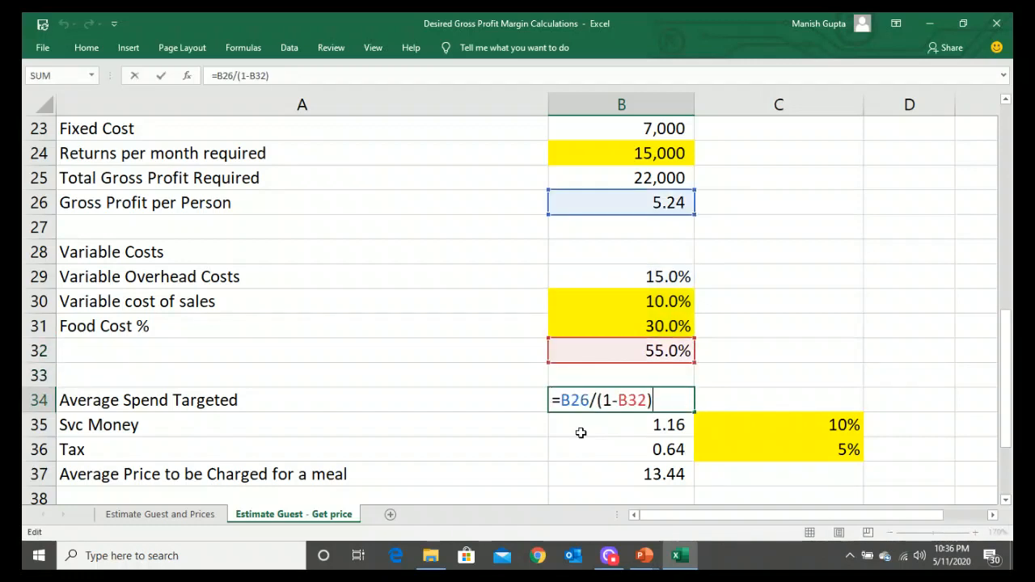
key(ctrl+Return)
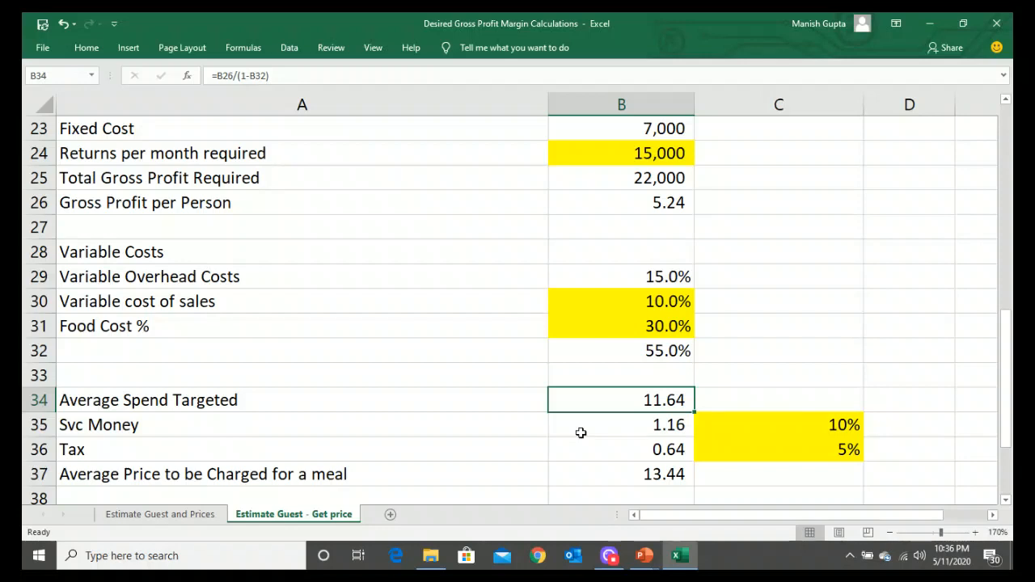
- Examine the Svc Money, Tax and Average Price to be Charged for a meal formulas in B35 to B37
key(Up)
key(Down)
key(Down)
key(Down)
key(Down)
key(Down)
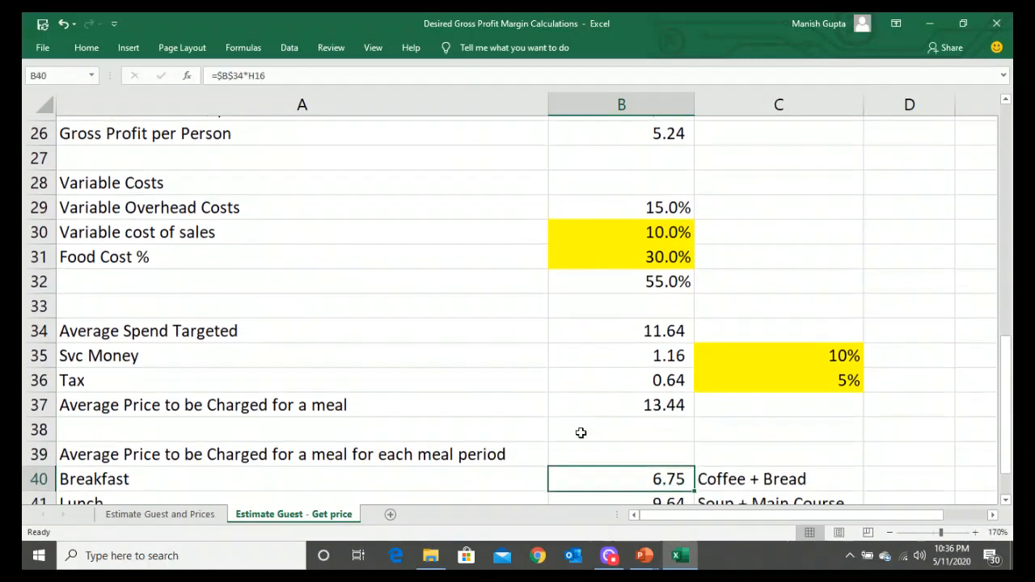
key(Up)
key(Up)
key(Up)
key(Left)
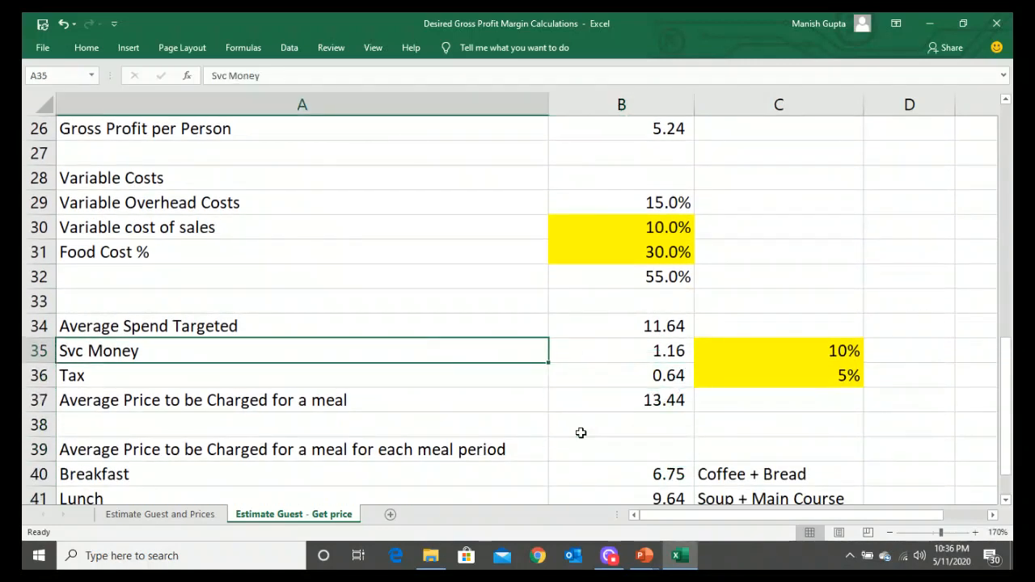
key(Right)
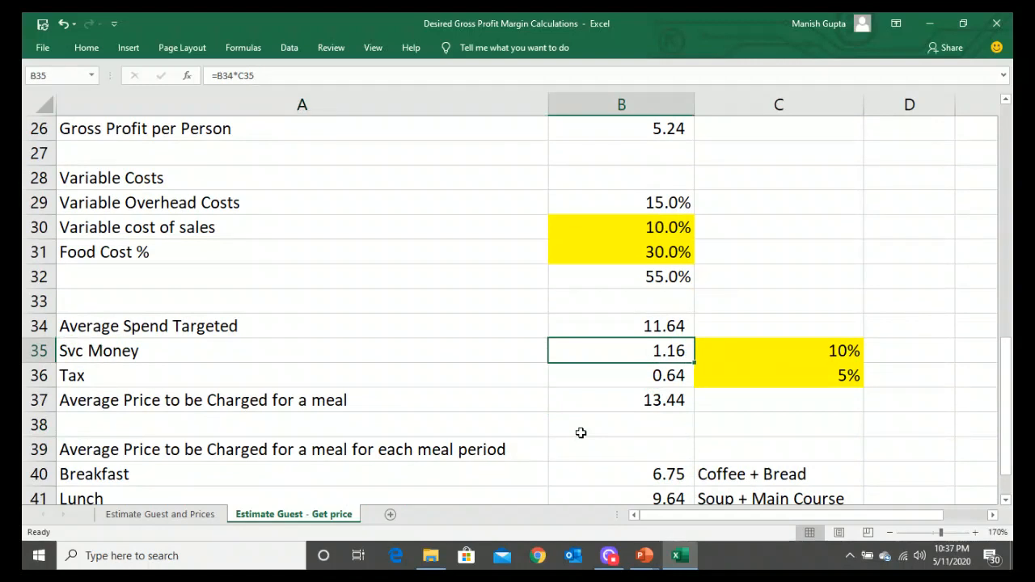
key(Down)
key(Down)
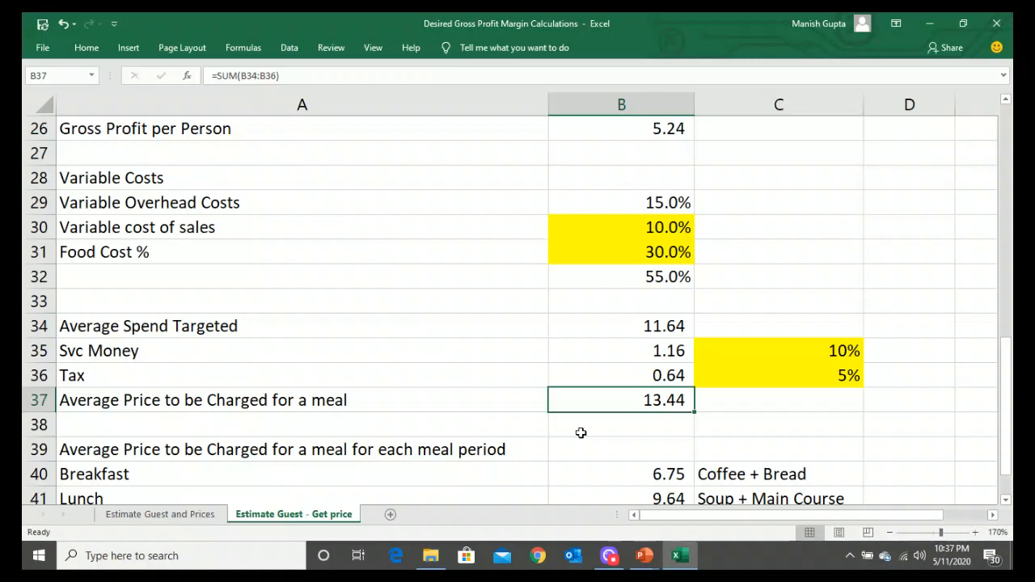
- Return to the Step 2 table and look over its Covers, Ave Spend and Amount columns
key(Up)
key(Up)
key(Up)
key(Up)
key(Up)
key(Up)
key(Up)
key(Up)
key(Up)
key(Up)
key(Up)
key(Up)
key(Up)
key(Up)
key(Up)
key(Up)
key(Up)
key(Up)
key(Up)
key(Up)
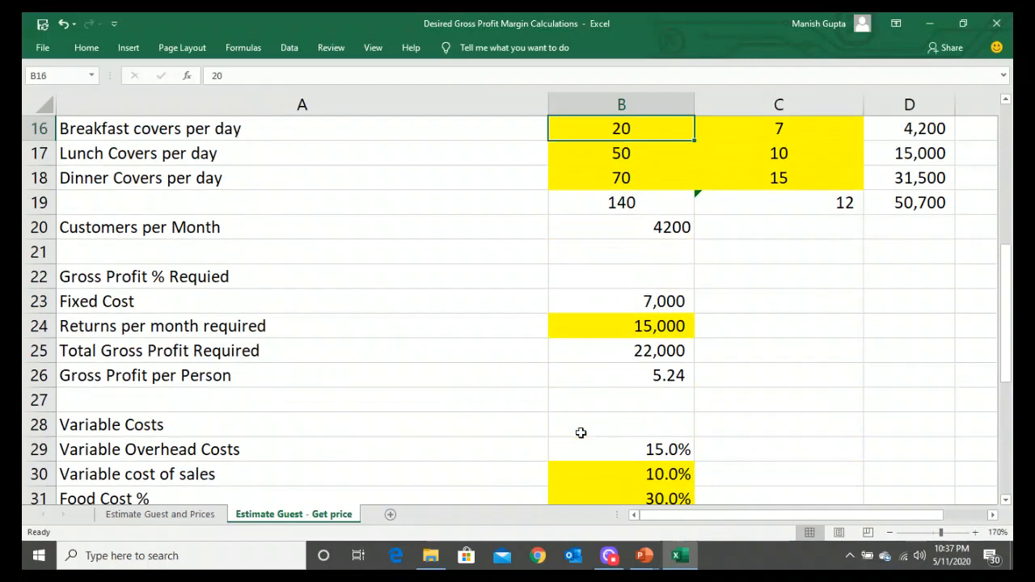
key(Up)
key(Right)
key(Up)
key(Up)
key(Down)
key(Down)
key(Right)
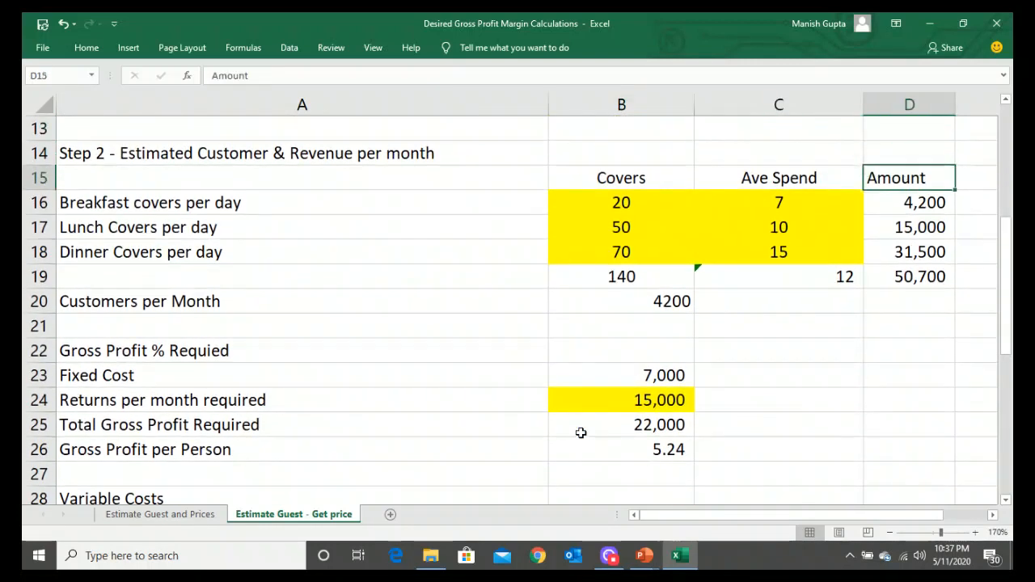
key(Down)
key(Down)
key(Right)
key(Left)
key(Left)
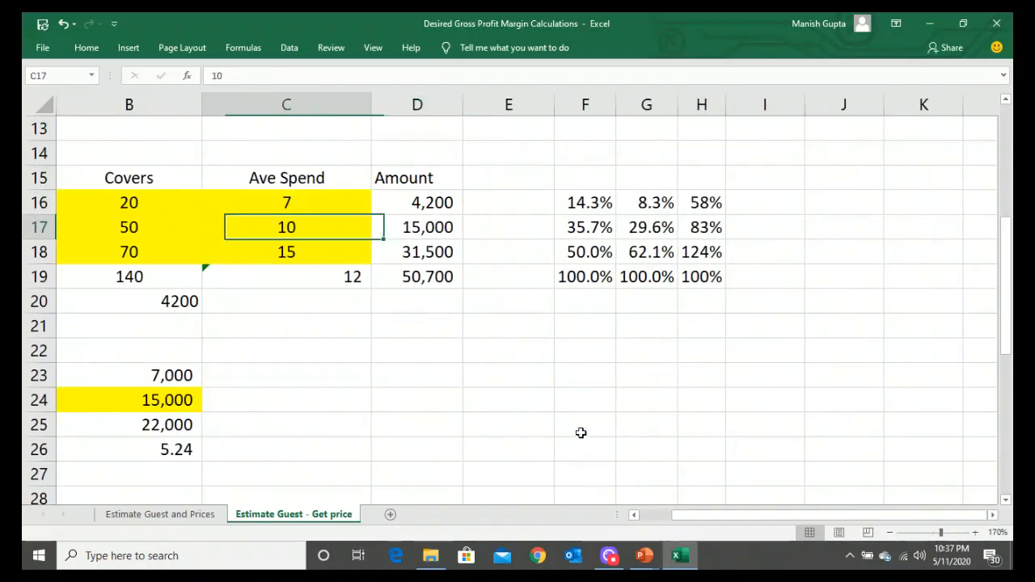
- Review the breakfast covers, average spend and Amount formula in row 16
key(Up)
key(shift+Down)
key(shift+Down)
key(shift+Down)
key(Left)
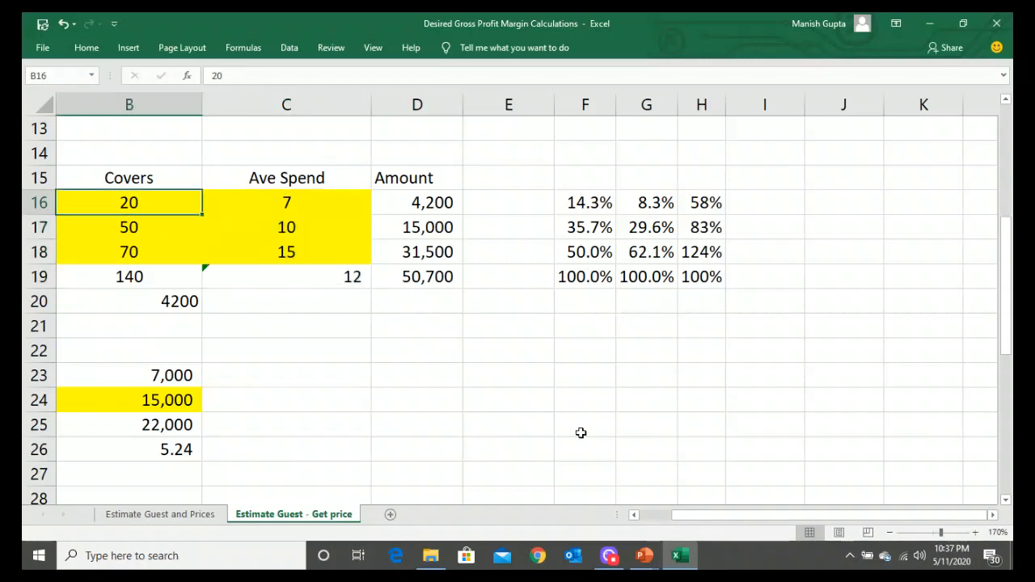
key(Left)
key(Right)
key(Right)
key(Right)
key(Left)
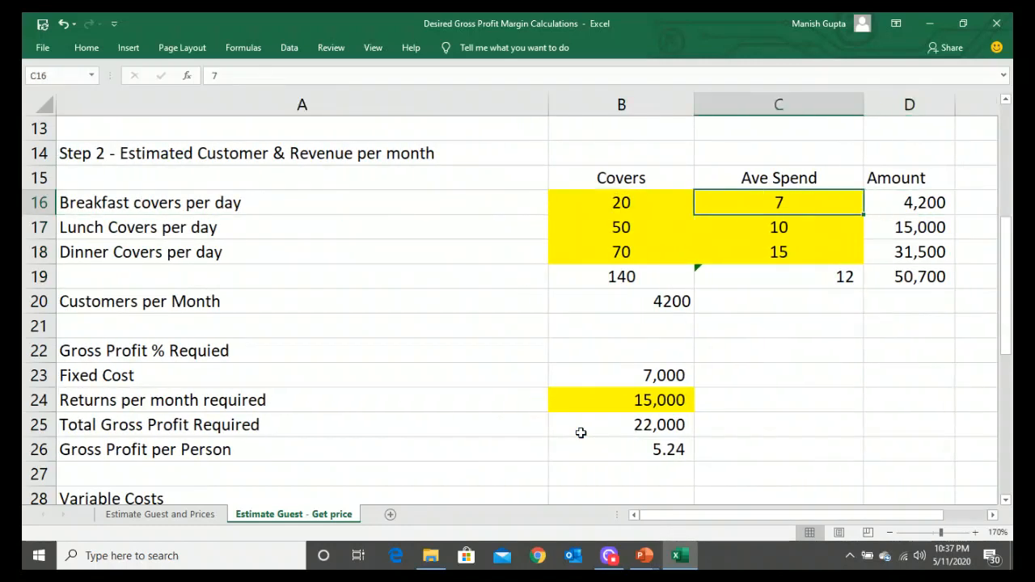
key(Right)
key(Right)
key(Left)
key(Left)
key(Right)
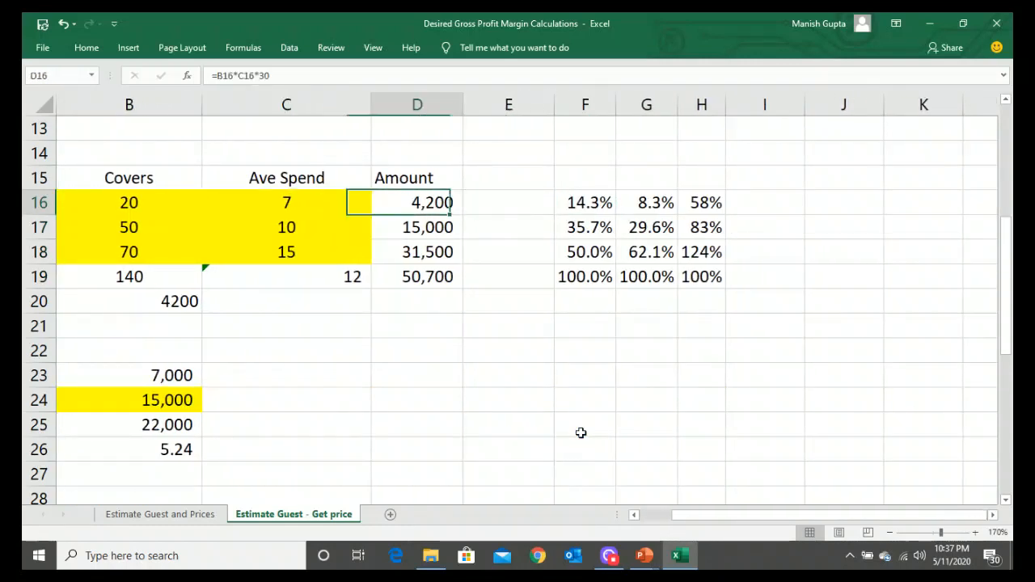
key(Left)
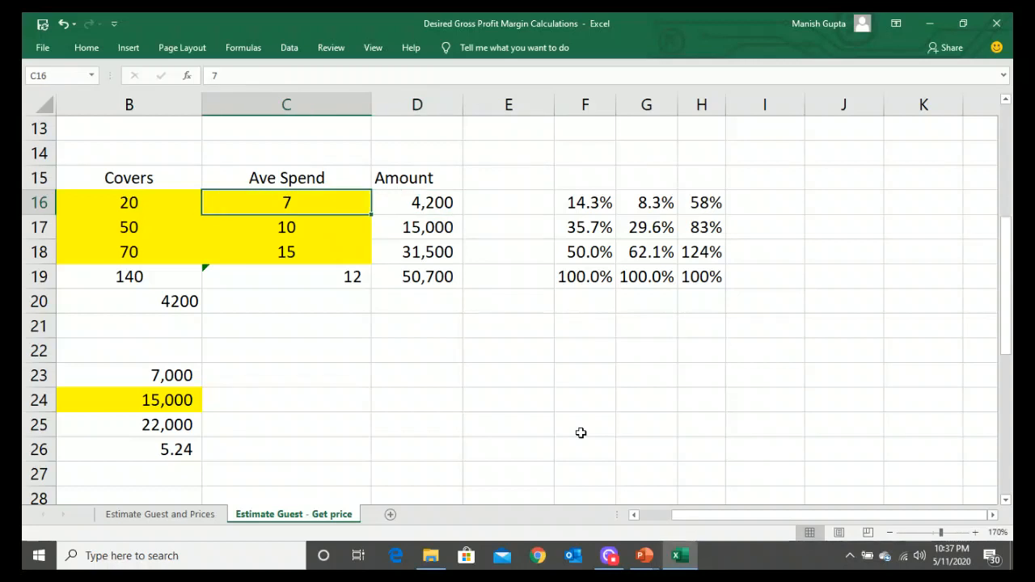
- Select the average spend figures in C16:C18 to review them by meal period
key(shift+Down)
key(shift+Down)
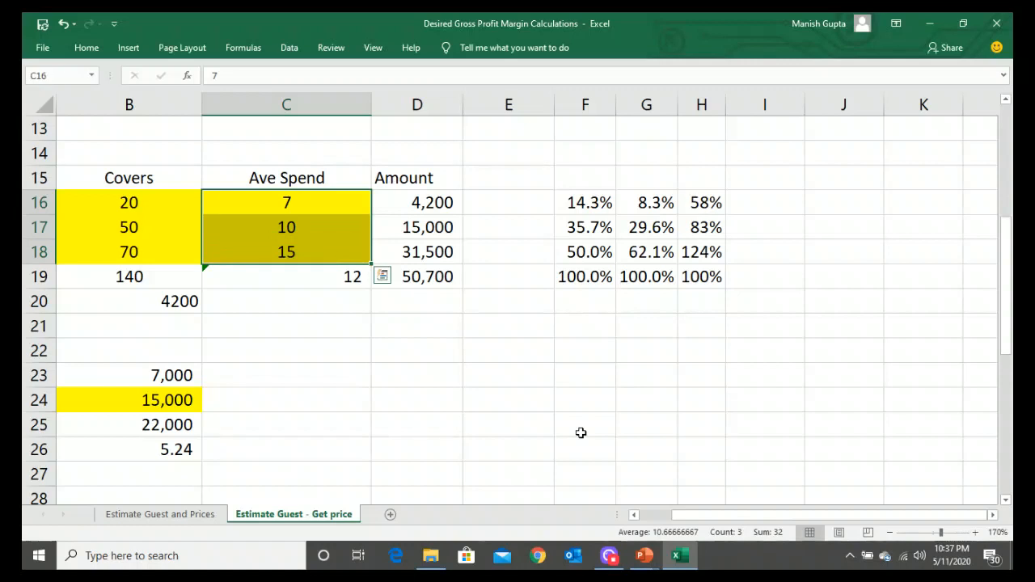
key(Down)
key(Up)
key(Down)
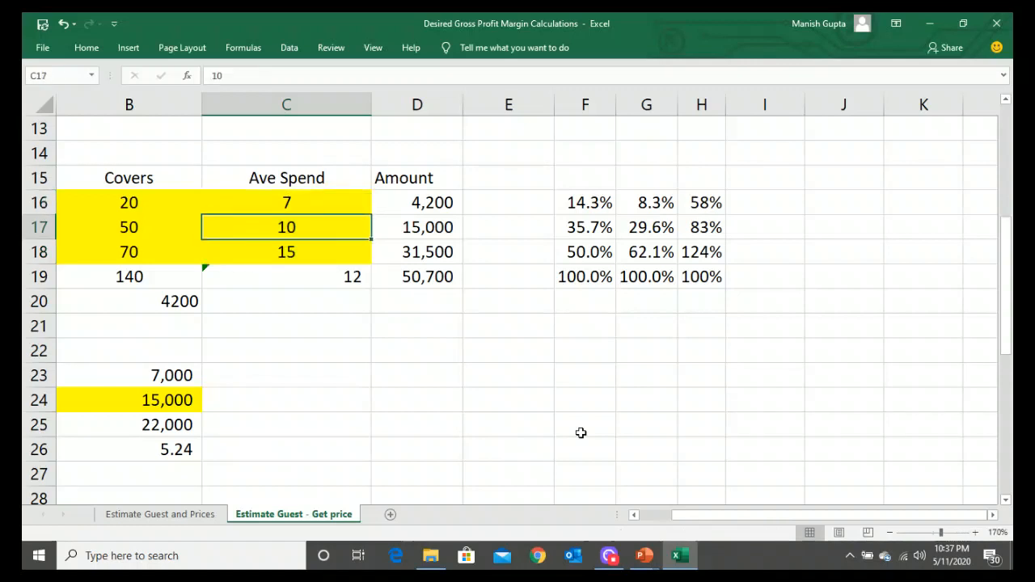
- Examine the percentage columns beside the Step 2 table, selecting the average spend ratios from H16 down
key(Down)
key(Right)
key(Right)
key(Right)
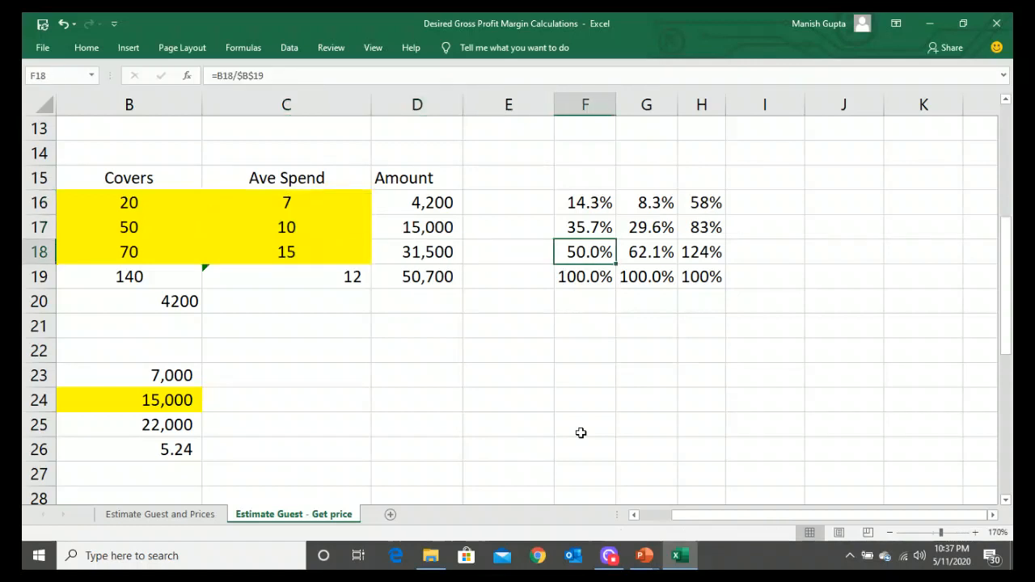
key(Right)
key(Up)
key(Up)
key(Right)
key(shift+Down)
key(shift+Down)
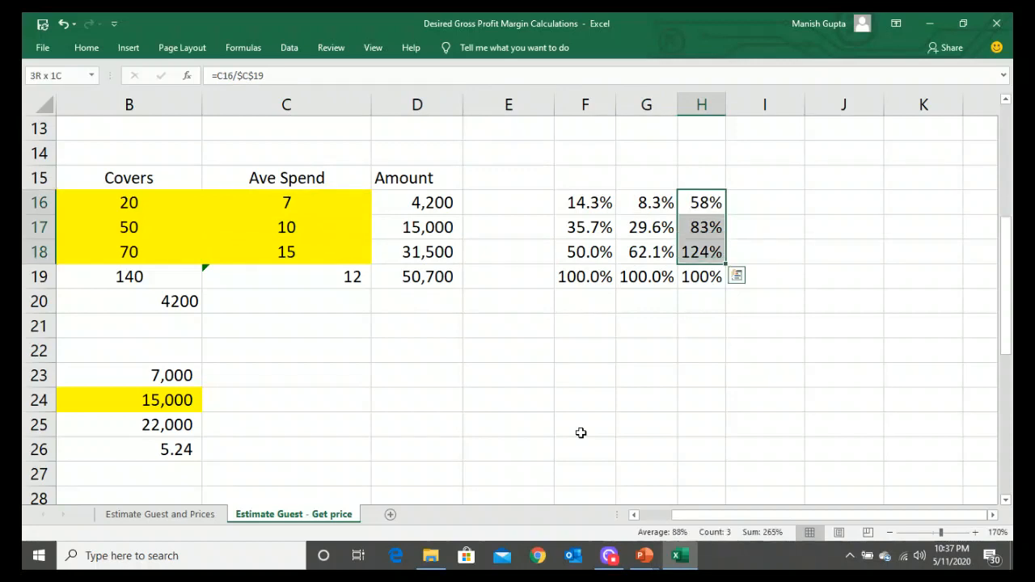
key(shift+Down)
key(Down)
key(Down)
key(Down)
key(Down)
key(Left)
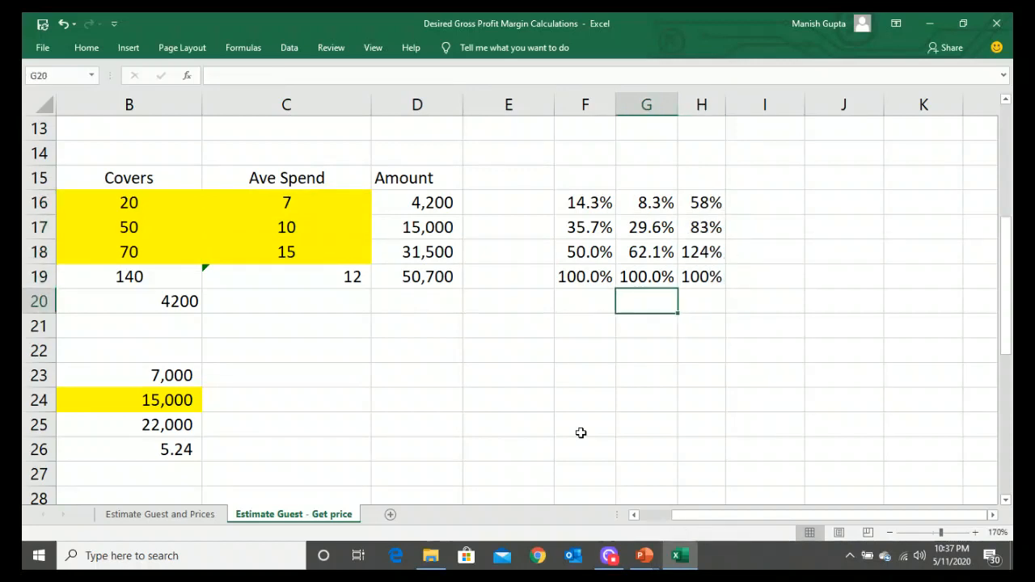
- Review the share of covers per meal period in column F
key(Up)
key(Up)
key(Right)
key(Up)
key(Left)
key(Left)
key(Up)
key(Down)
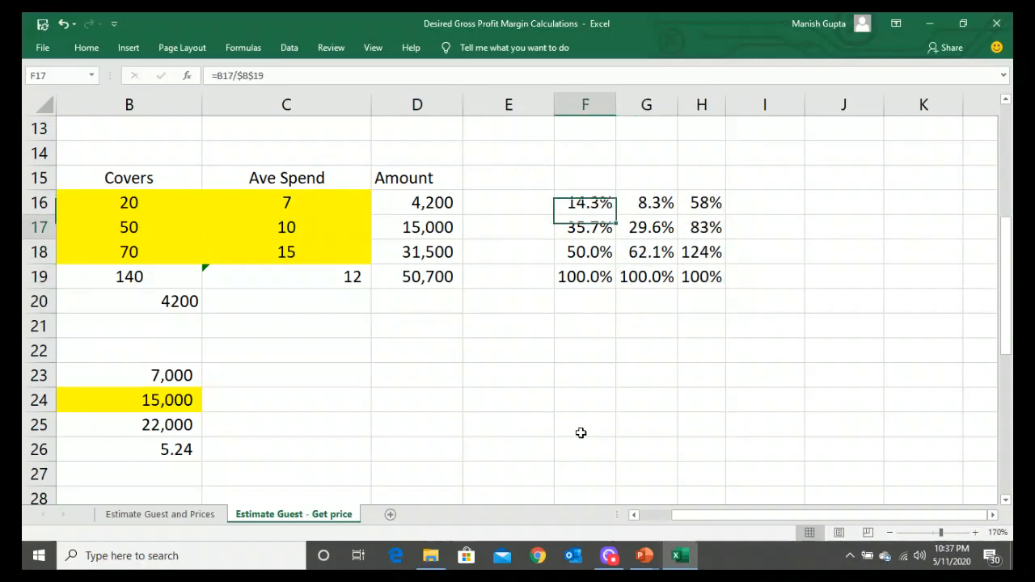
key(shift+Down)
key(Up)
- Inspect the breakfast spend ratio formula in H16 and the Ave Spend cells it refers to
key(Right)
key(Right)
key(F2)
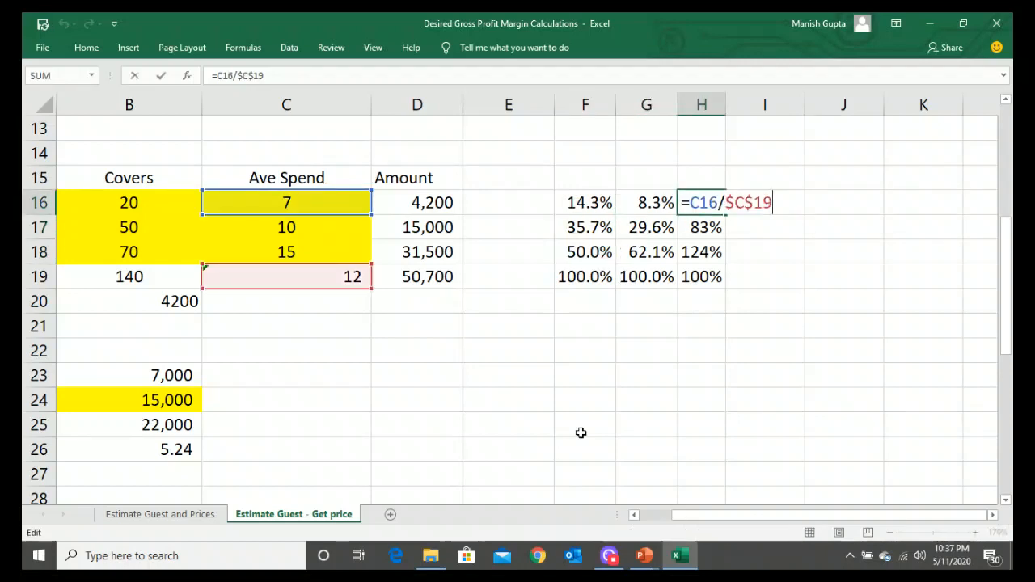
key(ctrl+Return)
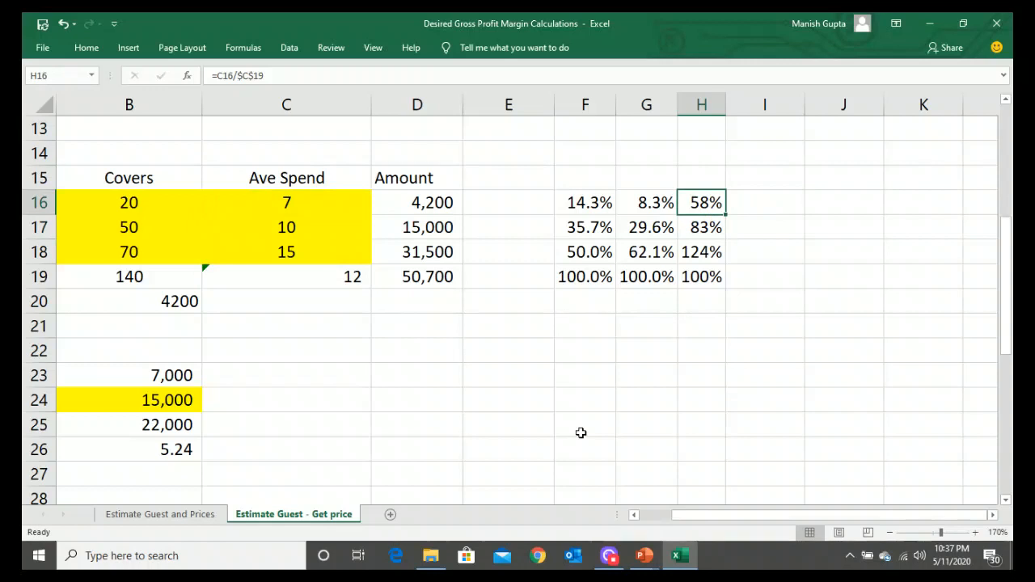
key(F2)
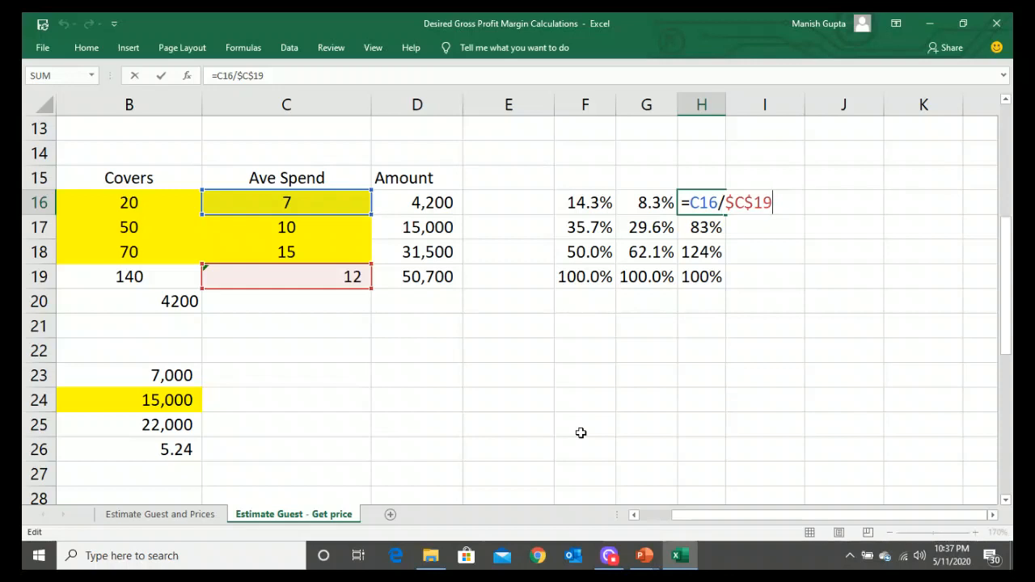
key(ctrl+Return)
key(Down)
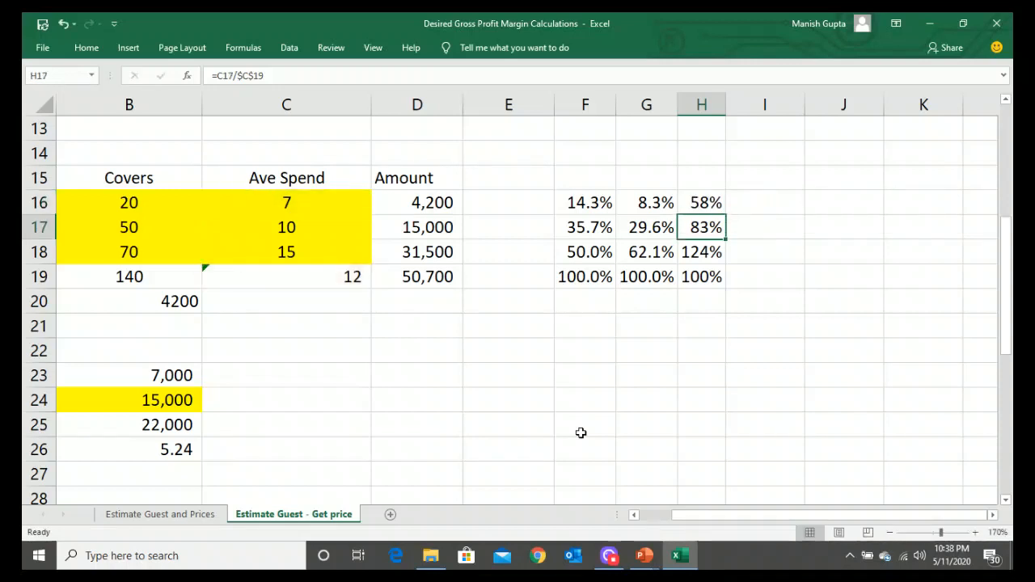
- Compare the average spend of each meal period with the amounts and percentages across rows 16 to 18
key(Up)
key(Left)
key(Left)
key(Left)
key(Left)
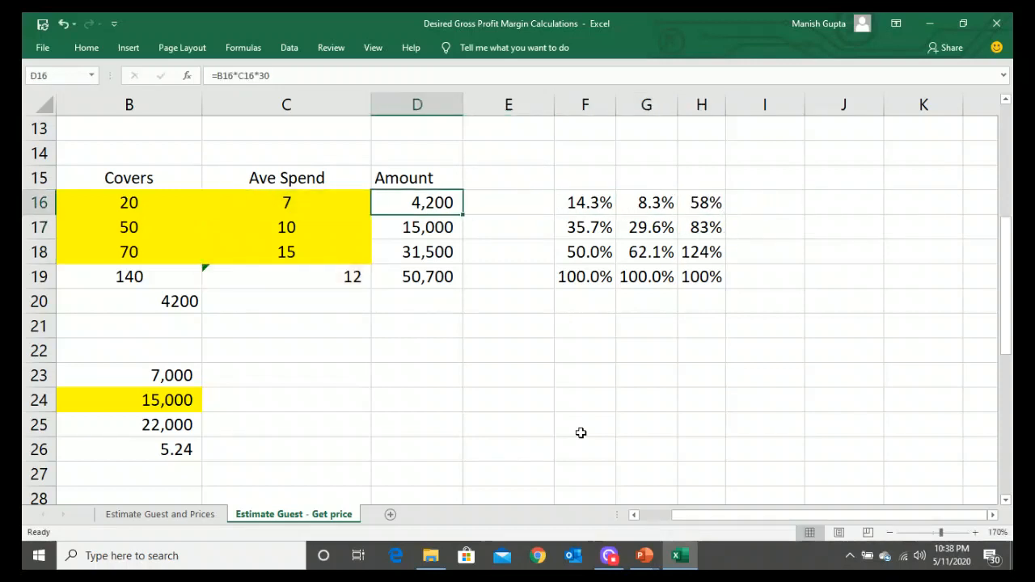
key(Down)
key(Right)
key(Right)
key(Left)
key(Left)
key(Left)
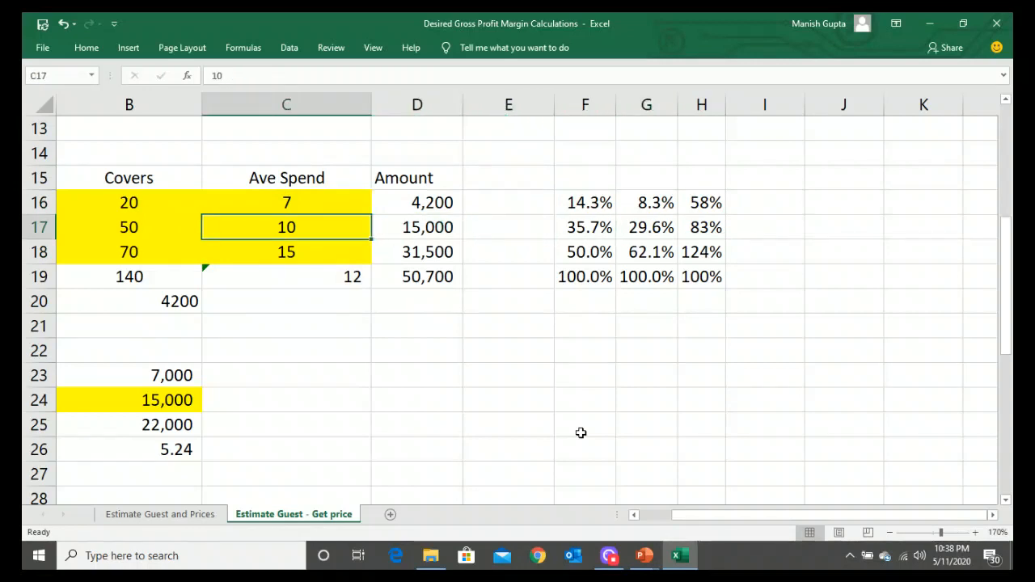
key(Down)
key(Right)
key(Right)
key(Right)
key(Right)
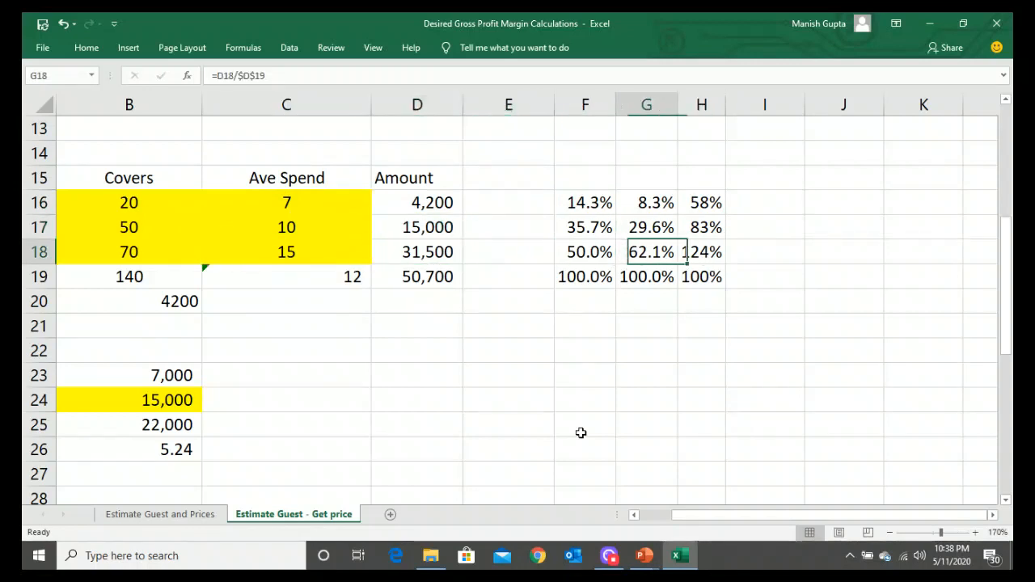
key(Left)
key(Left)
key(Left)
key(Left)
key(Down)
key(Up)
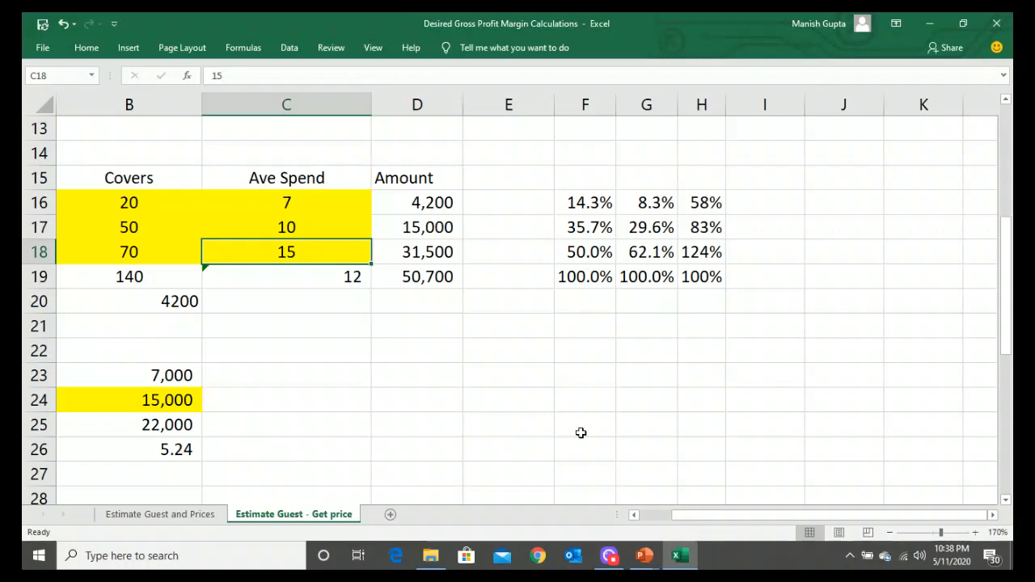
- Inspect the Breakfast, Lunch and Dinner price formulas in B40 to B42
key(Left)
key(Page_Down)
key(Left)
key(Down)
key(Down)
key(Down)
key(Down)
key(Down)
key(Down)
key(Down)
key(Down)
key(Down)
key(Down)
key(Down)
key(Down)
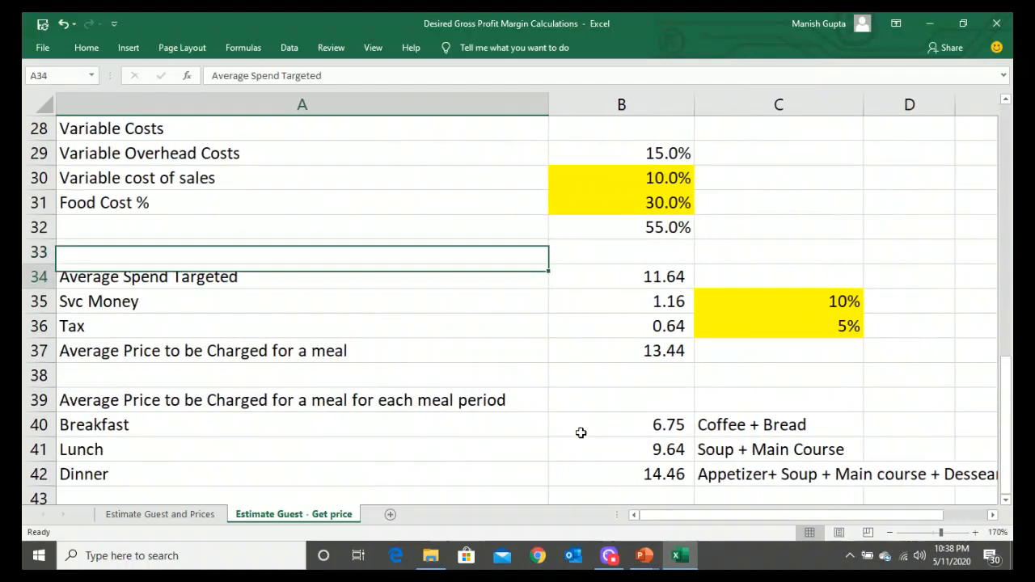
key(Right)
key(Up)
key(Right)
key(Up)
key(Up)
key(Up)
key(Up)
key(Left)
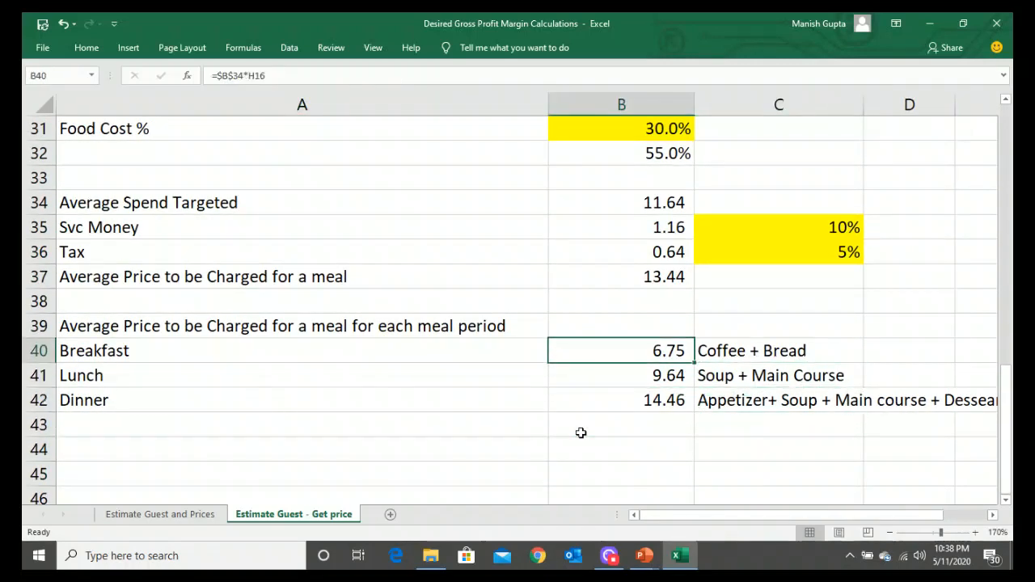
key(F2)
key(Return)
key(F2)
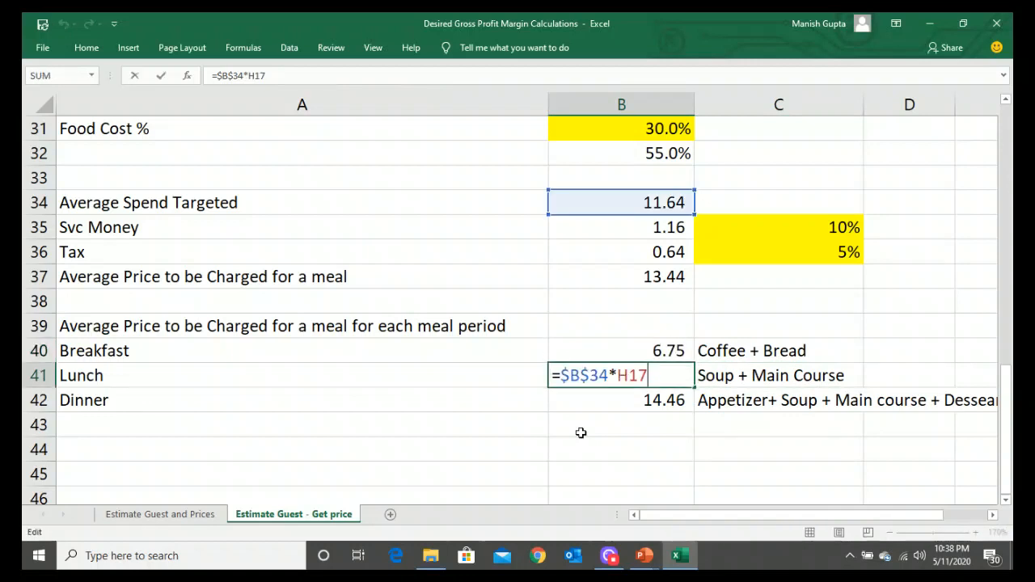
key(Return)
key(F2)
key(Return)
- Change the Breakfast price formula in B40 to =$B$37*H16 so it uses the average price charged for a meal
key(Up)
key(Up)
key(Up)
key(Up)
key(Up)
key(Up)
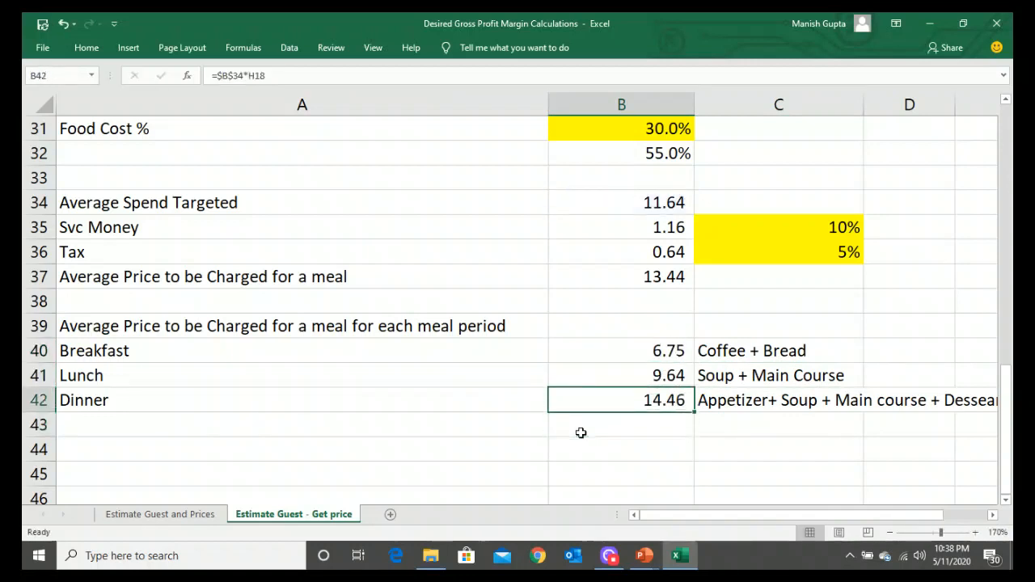
key(Down)
key(Down)
key(Down)
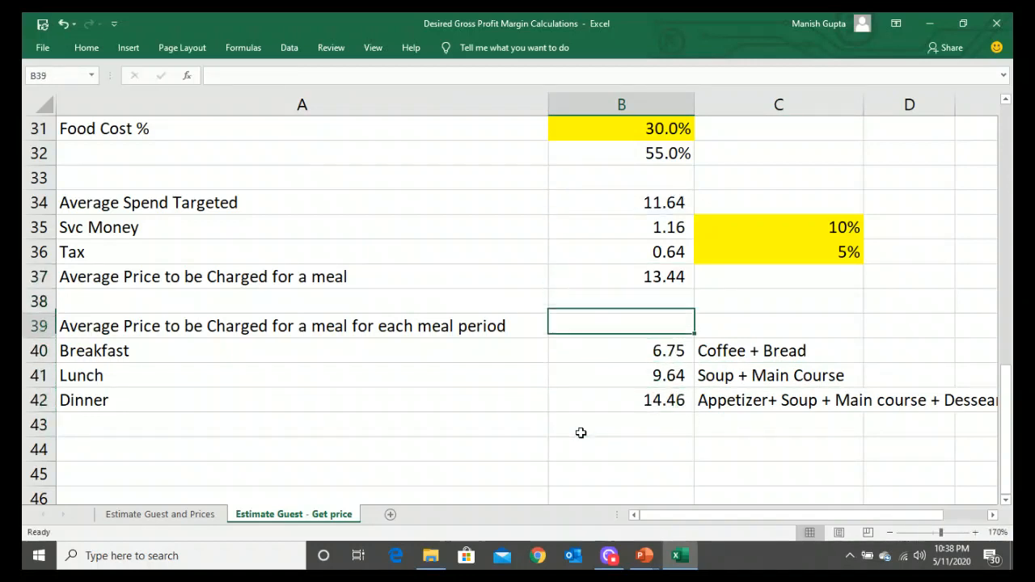
key(F2)
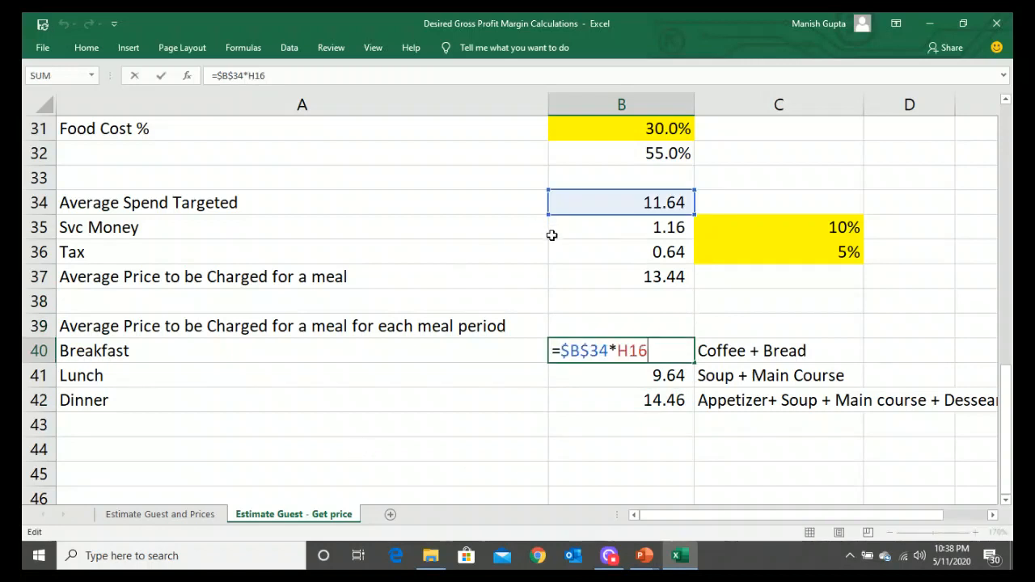
drag(573, 214, 577, 269)
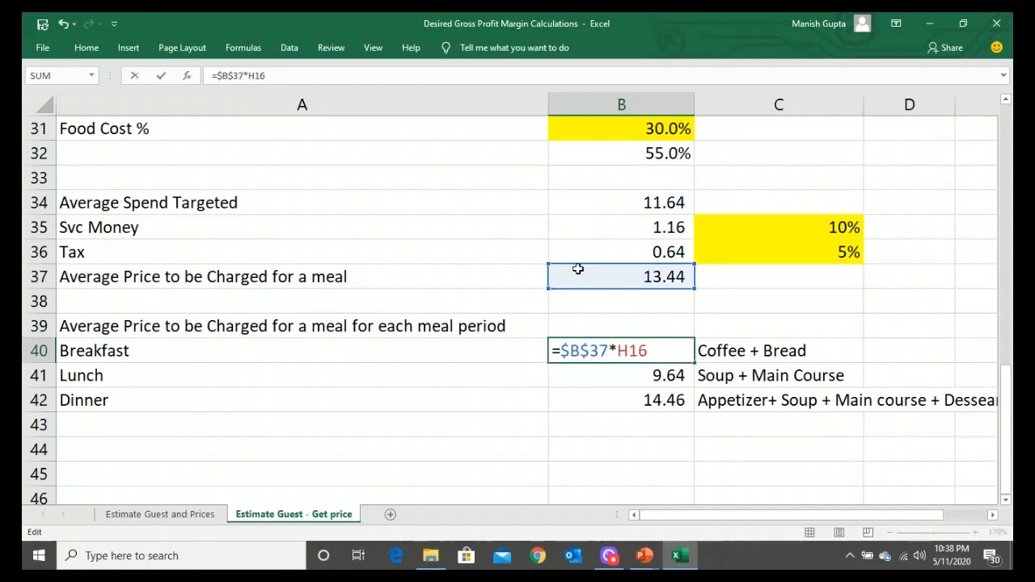
key(ctrl+Return)
- Copy the Breakfast price formula in B40 to the Lunch and Dinner cells B41:B42
key(ctrl+c)
key(shift+Down)
key(shift+Down)
key(ctrl+v)
key(Escape)
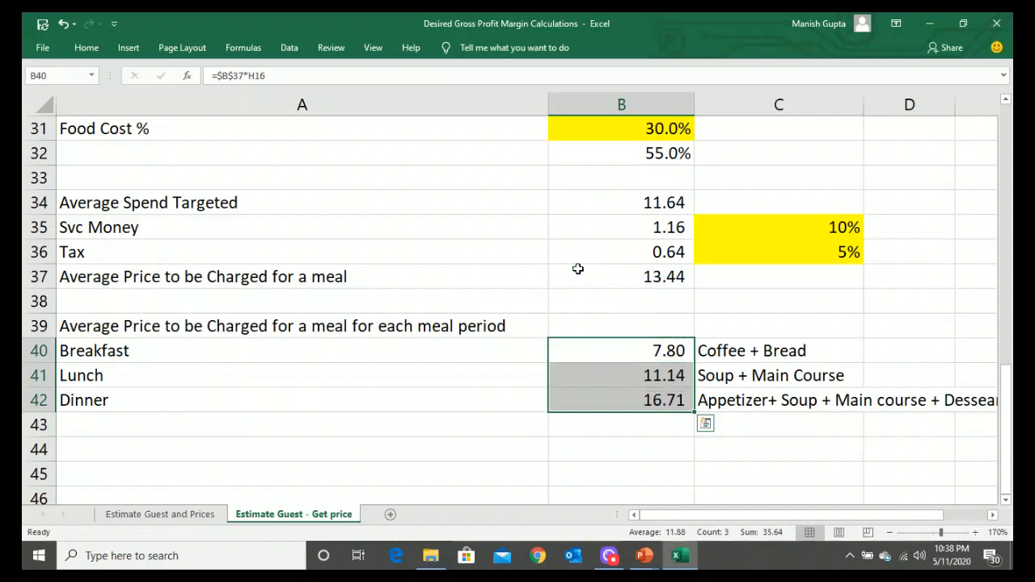
key(Down)
key(Up)
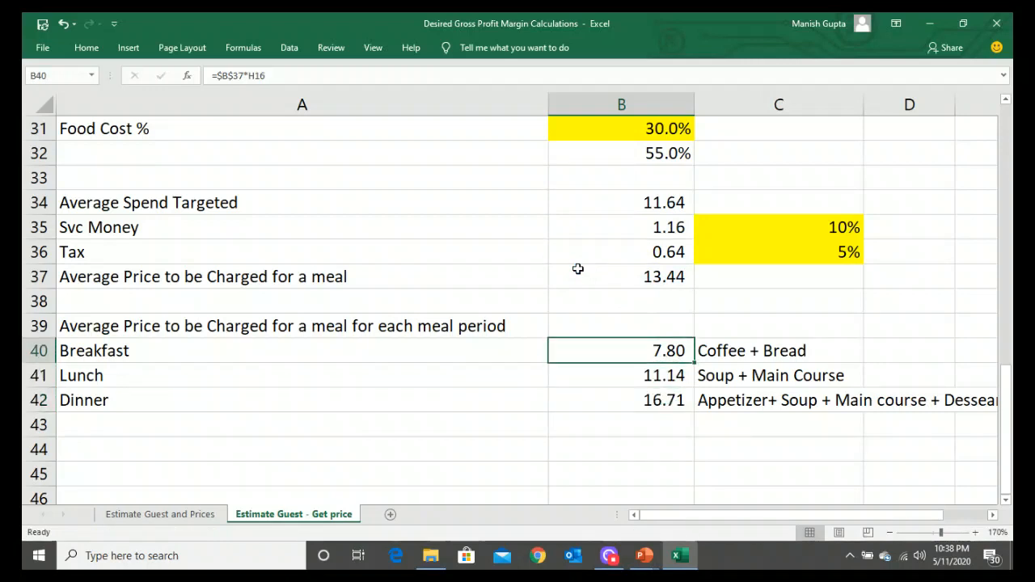
- Check that the Breakfast, Lunch and Dinner formulas in B40 to B42 refer to the average price in B37
key(F2)
key(Return)
key(F2)
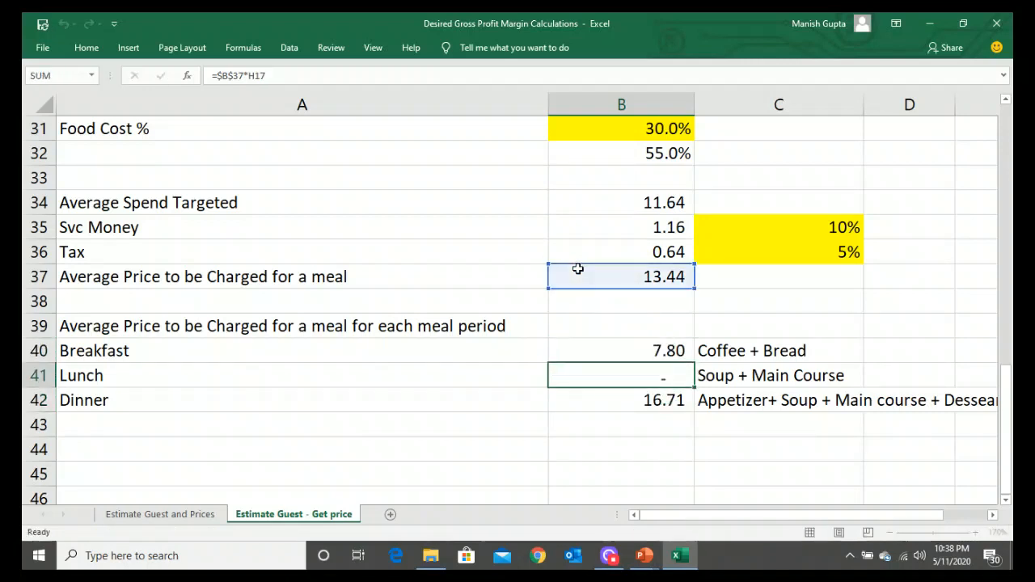
key(Return)
key(F2)
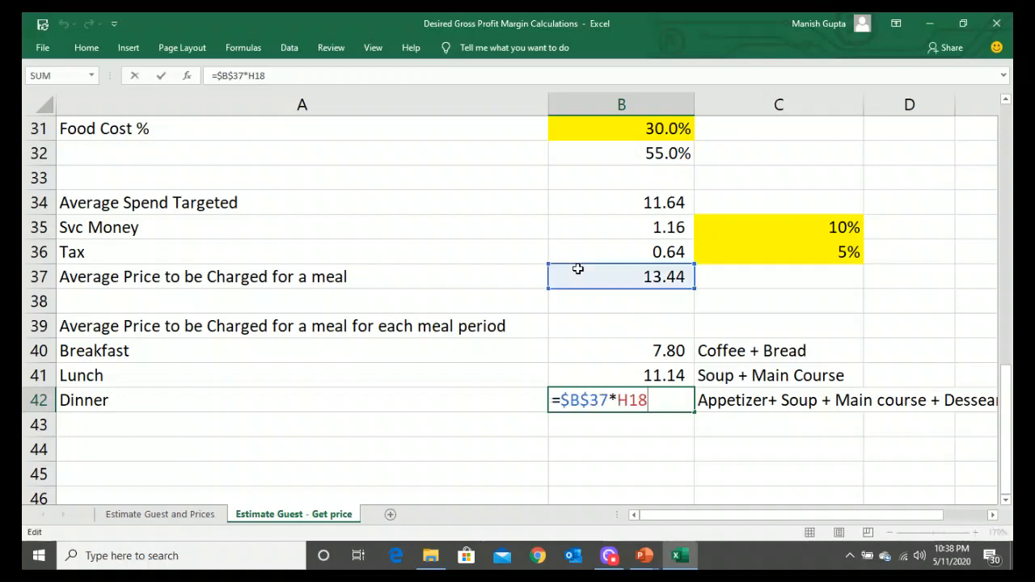
key(Return)
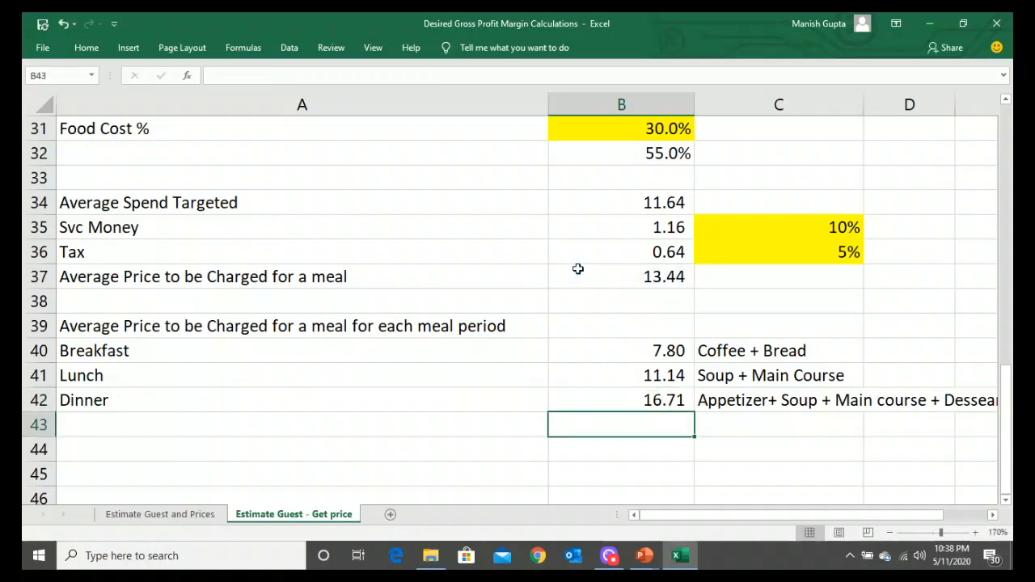
- Compare the price of each meal period with the menu items listed beside it in C40 to C42
key(Right)
key(Right)
key(Right)
key(Left)
key(Left)
key(Up)
key(Up)
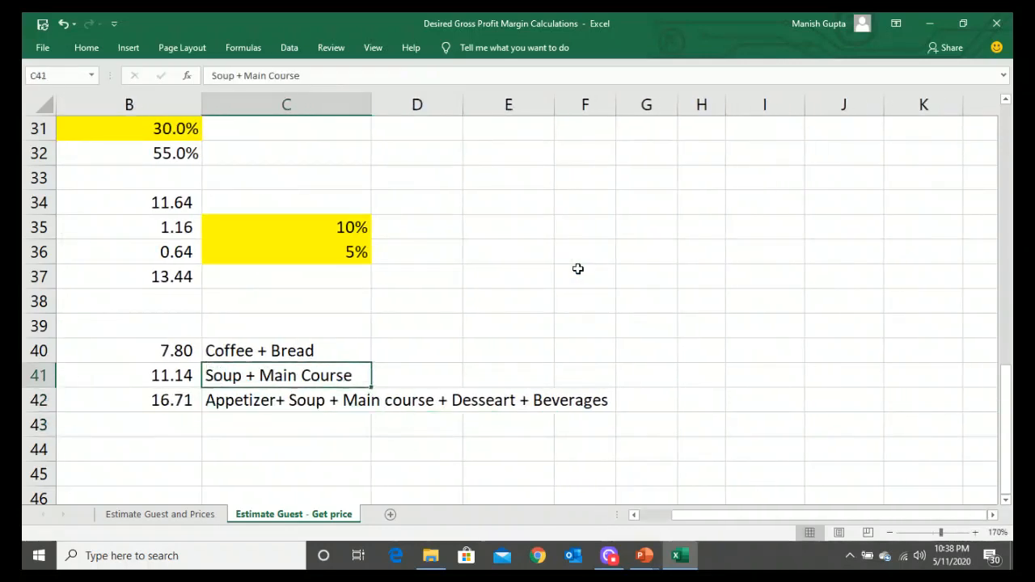
key(Left)
key(Up)
key(Left)
key(Right)
key(Right)
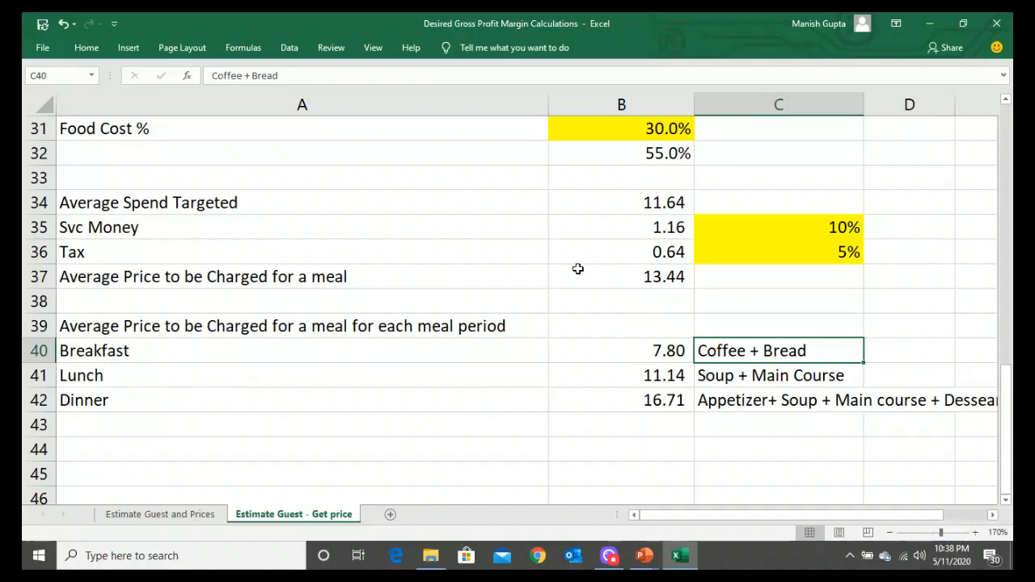
- Enter 4 in both C39 and D39 as trial item prices above the breakfast menu items
key(F2)
key(Escape)
key(Up)
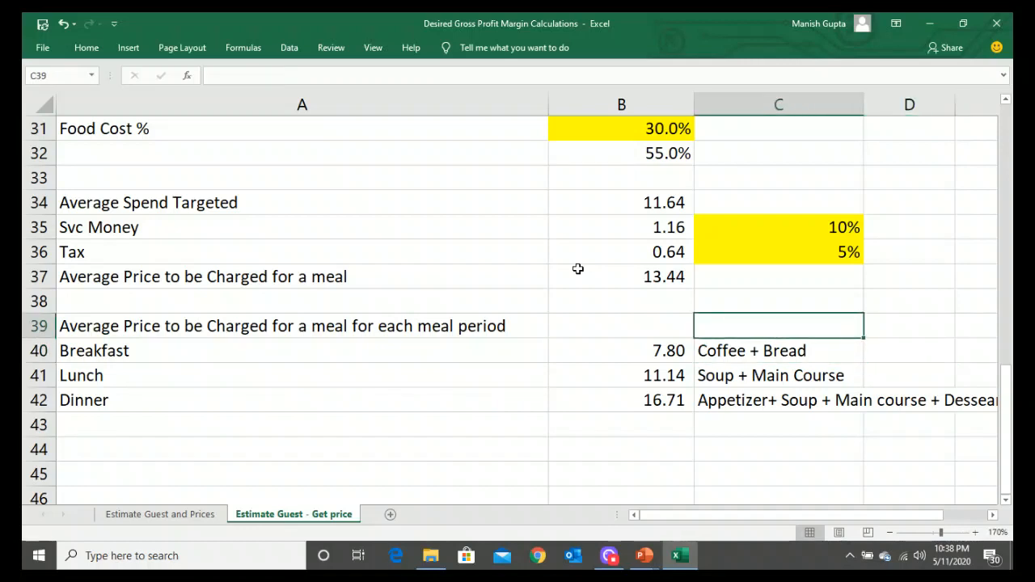
text(4)
key(Tab)
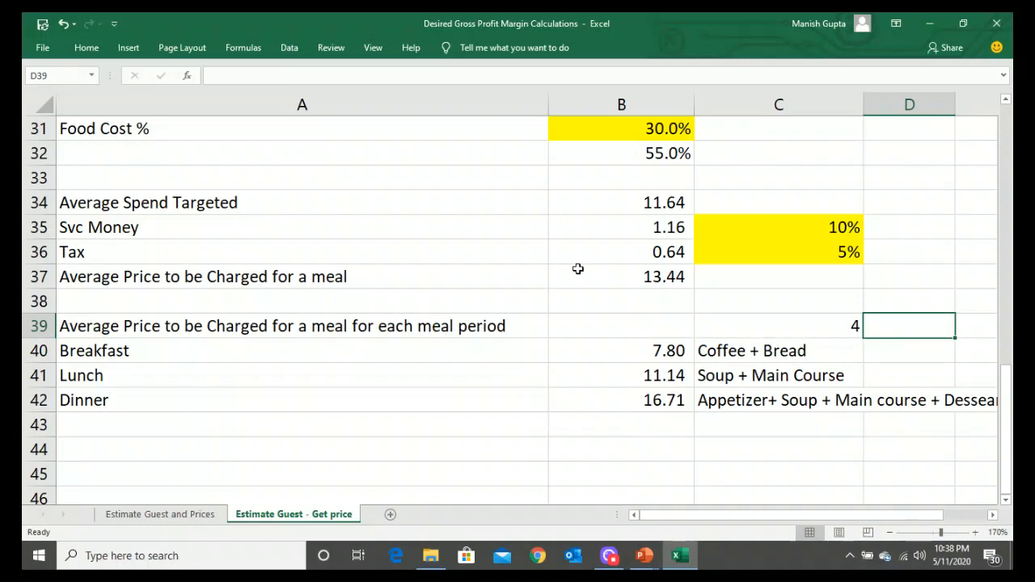
text(4)
key(Right)
key(shift+Right)
key(shift+Down)
key(shift+Left)
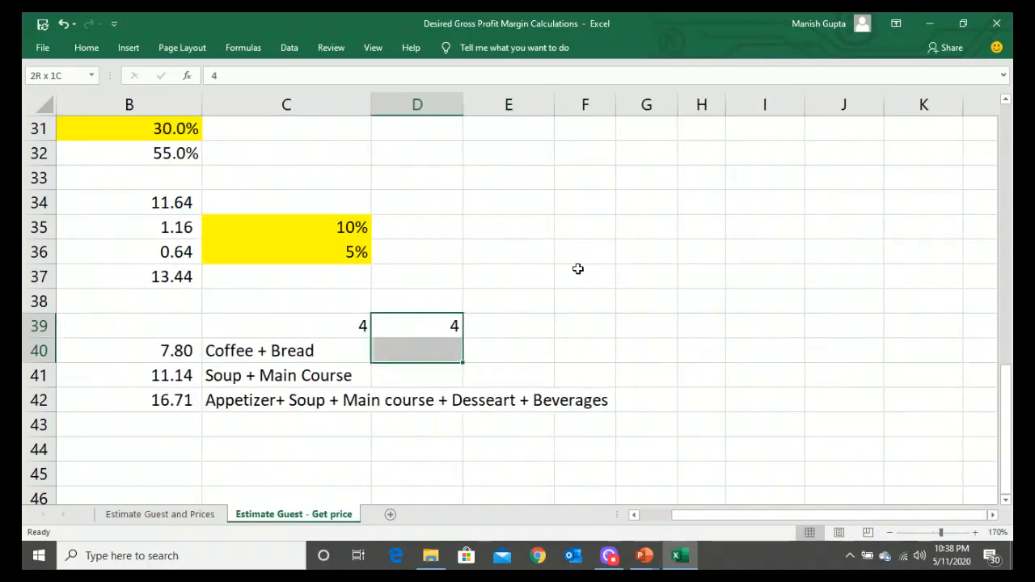
- Clear the trial values from C39:D39
key(Down)
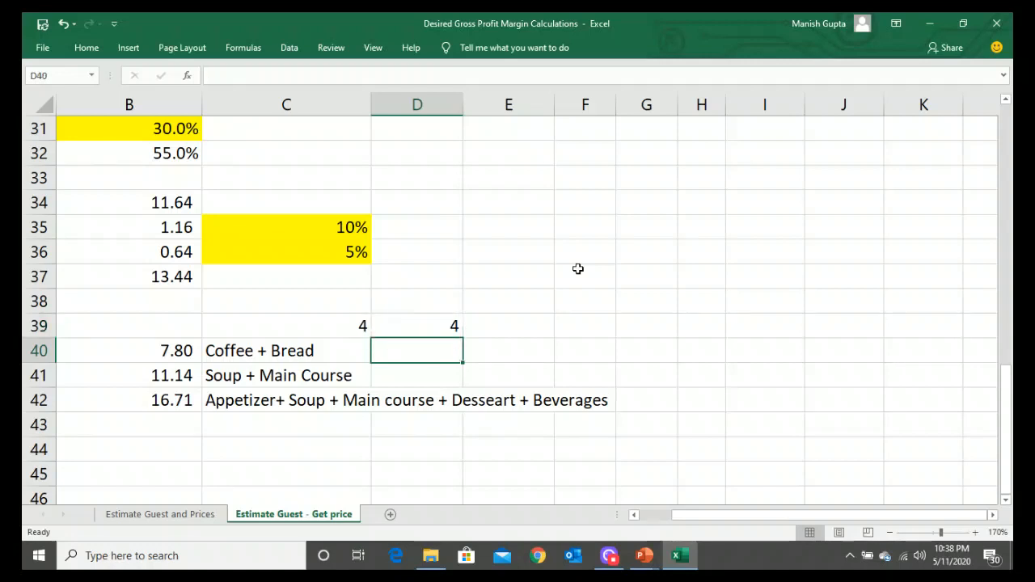
key(Up)
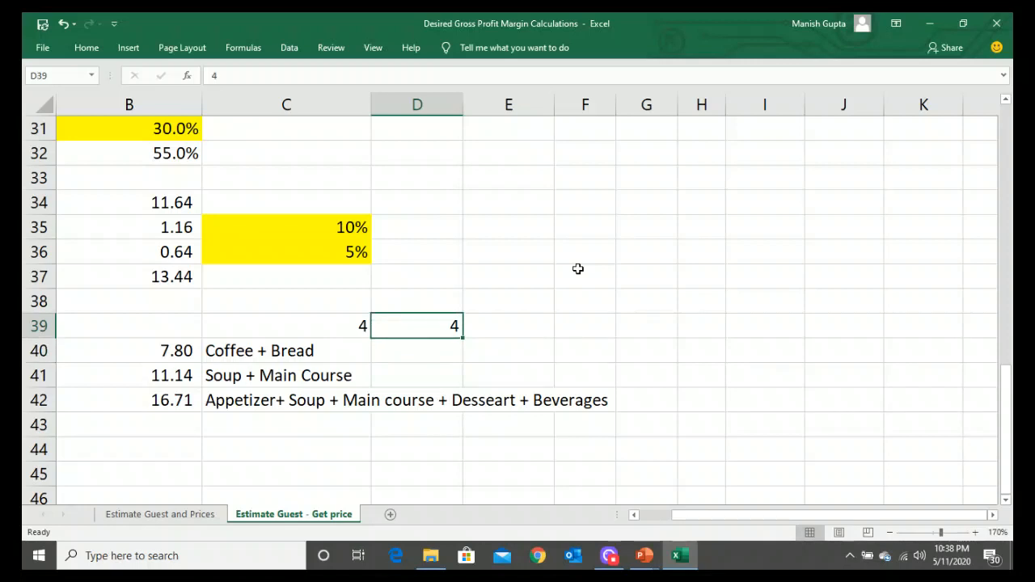
key(shift+Left)
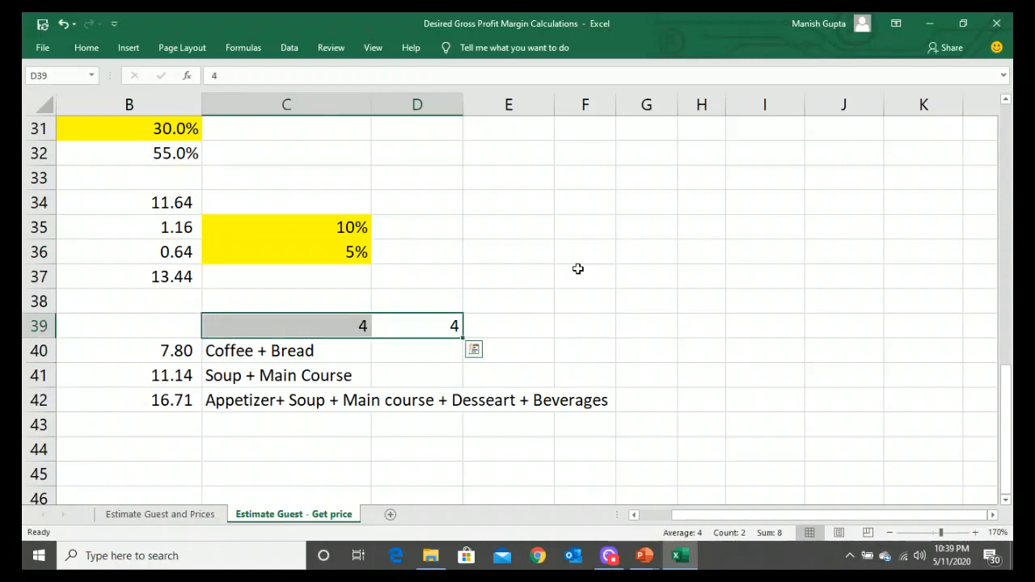
key(Delete)
key(Left)
key(Left)
key(Left)
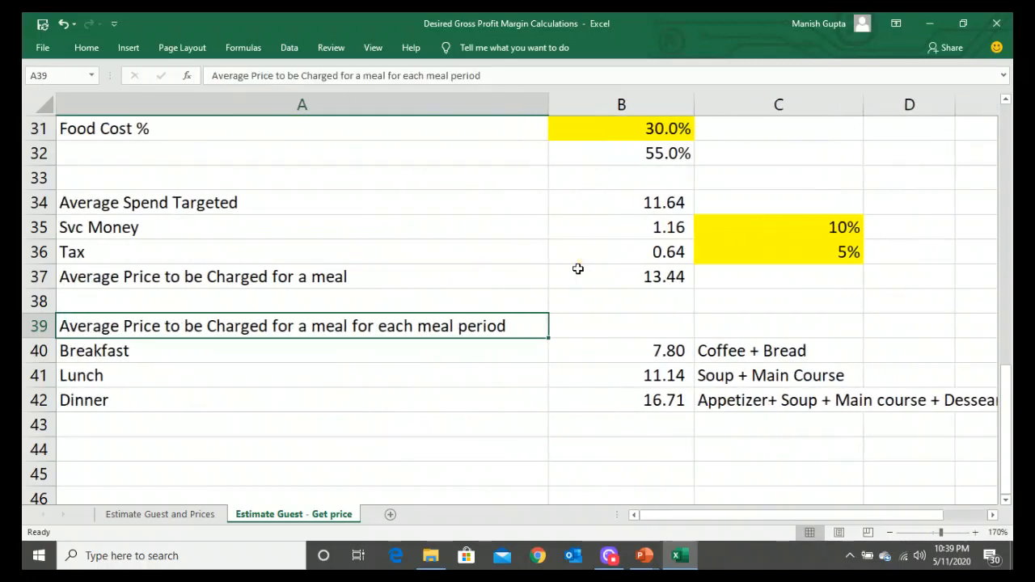
- Examine the Breakfast and Lunch menu items in column C against their prices in B40 and B41
key(Down)
key(Down)
key(Right)
key(Right)
key(Up)
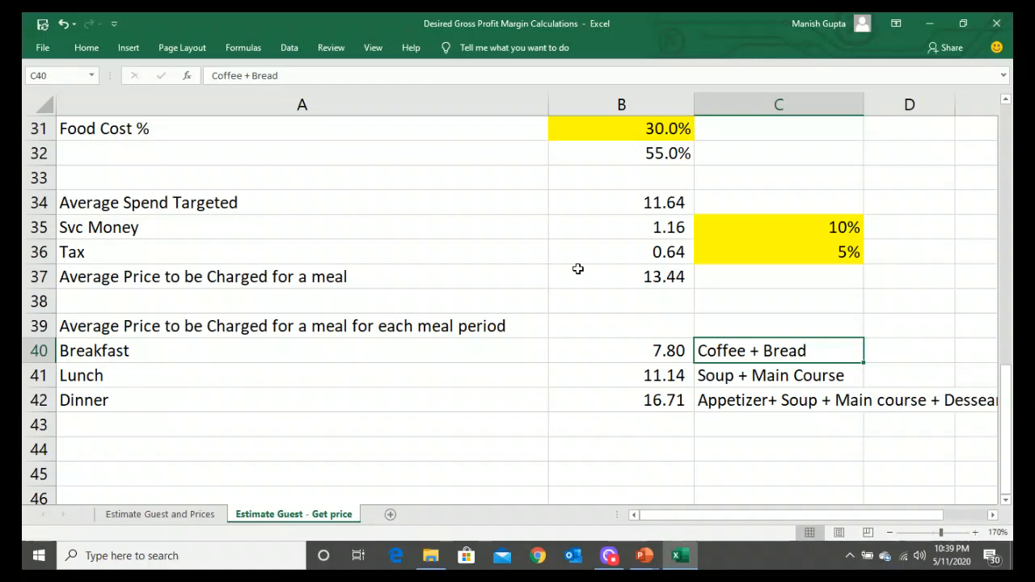
key(Down)
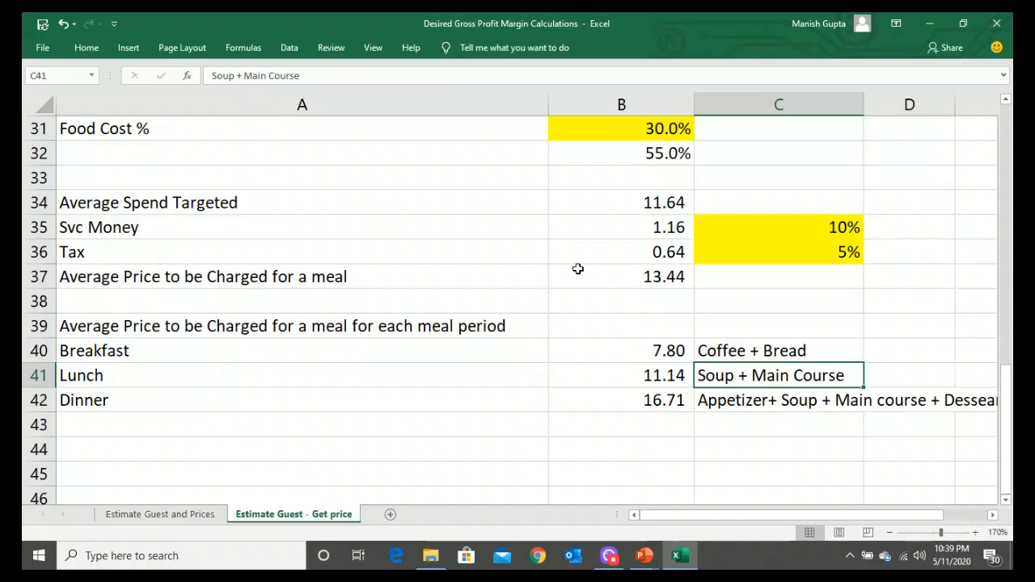
key(Left)
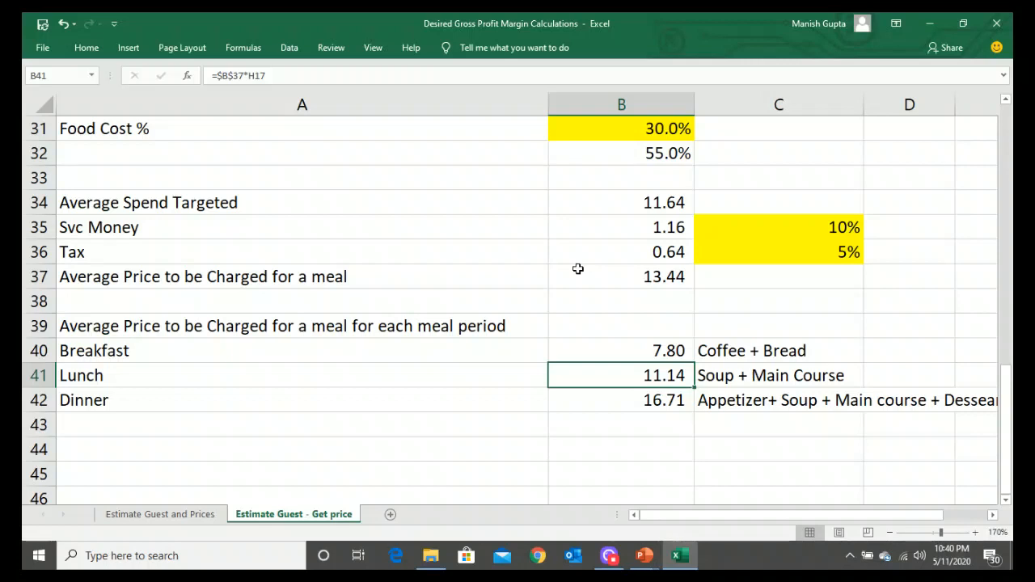
- Review how the meal prices build up from the daily covers, required gross profit and variable costs in column B
key(Up)
key(Up)
key(Up)
key(Up)
key(Up)
key(Up)
key(Up)
key(Up)
key(Up)
key(Up)
key(Up)
key(Up)
key(Up)
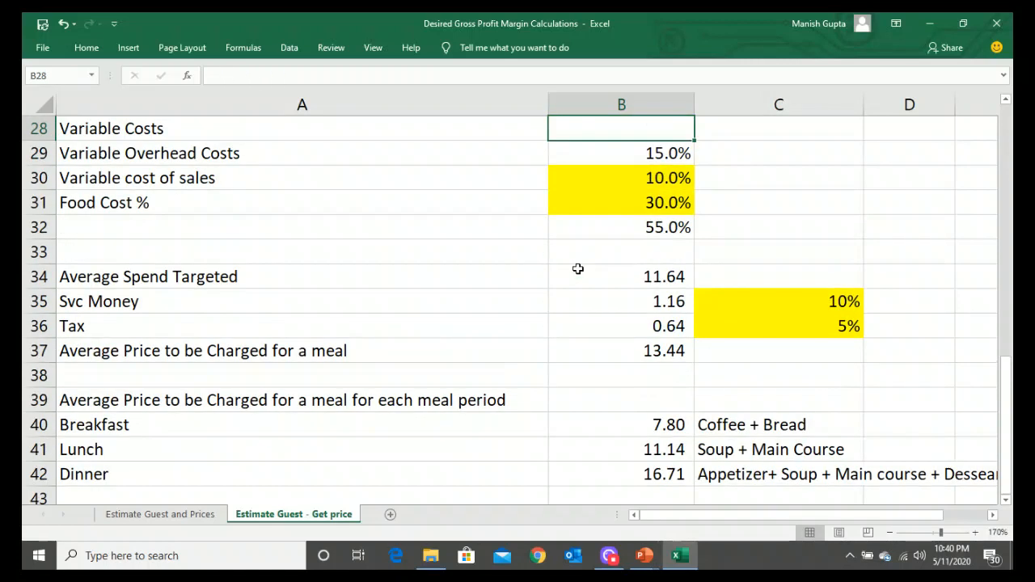
key(Down)
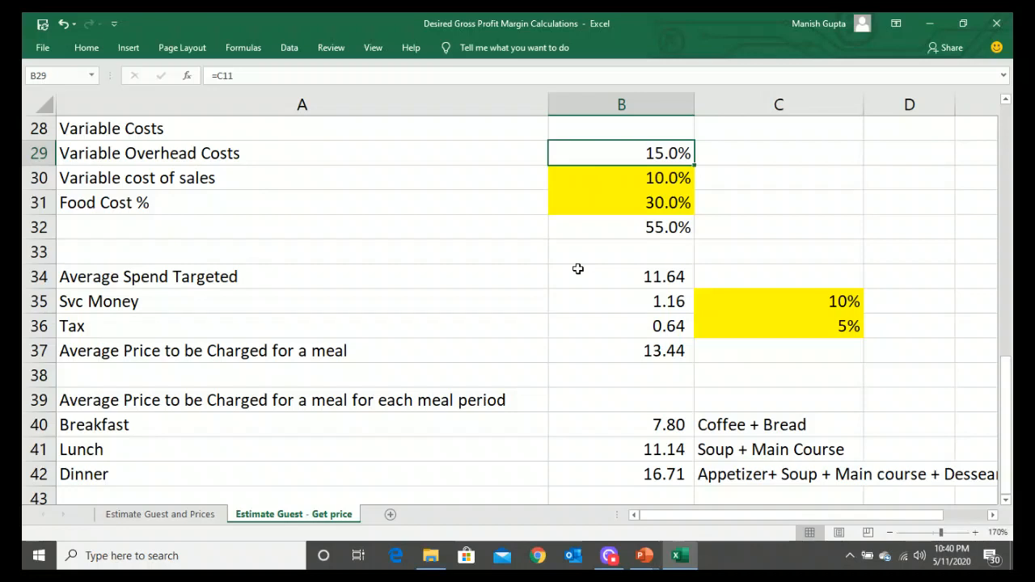
key(Up)
key(Up)
key(Up)
key(Up)
key(Up)
key(Up)
key(Up)
key(Up)
key(Up)
key(Up)
key(Up)
key(Up)
key(Down)
key(Down)
key(Down)
key(Down)
key(Down)
key(Down)
key(Down)
key(Down)
key(Down)
key(Down)
key(Down)
key(Down)
key(Down)
key(Down)
key(Down)
key(Down)
key(Down)
key(Down)
key(Down)
key(Down)
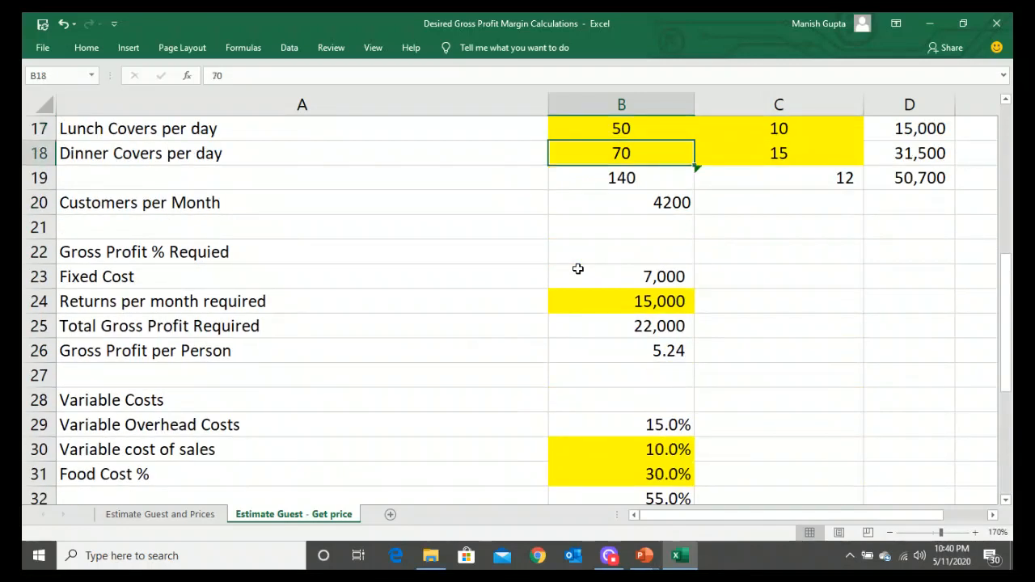
key(Down)
key(Down)
key(Down)
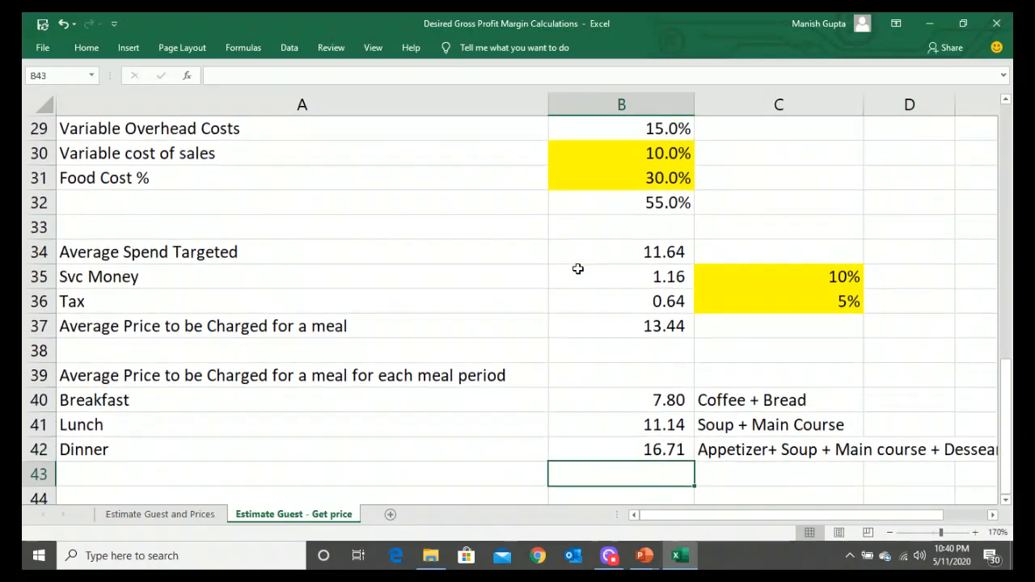
- Re-examine the tax and service money rows, variable costs and gross profit figures behind the average price
key(Up)
key(Up)
key(Up)
key(Up)
key(Up)
key(Up)
key(Up)
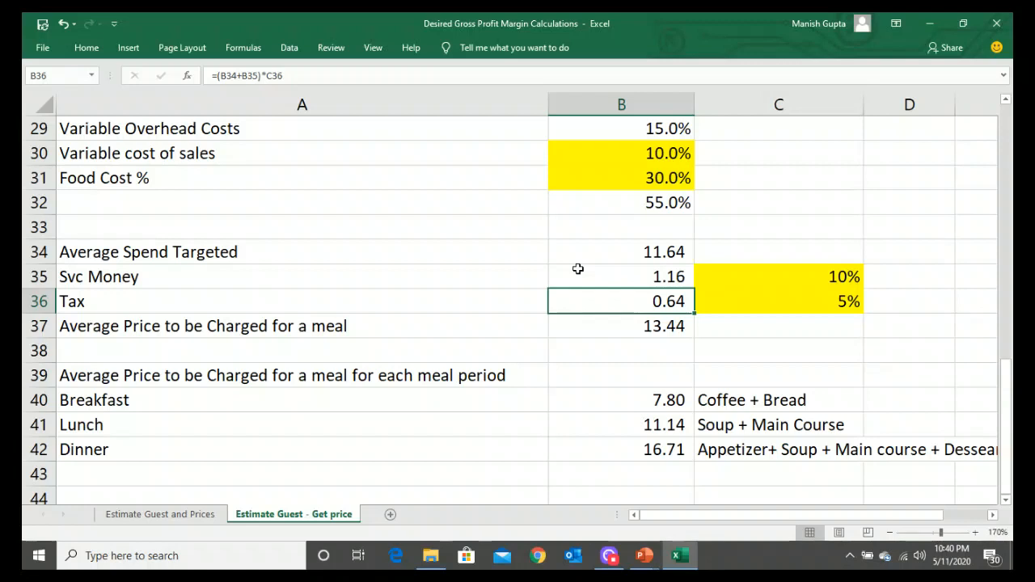
key(Up)
key(Up)
key(Up)
key(Up)
key(Up)
key(Up)
key(Up)
key(Up)
key(Up)
key(Up)
key(Up)
key(Up)
key(Up)
key(Up)
key(Up)
key(Down)
key(Down)
key(Down)
key(Down)
key(Down)
key(Down)
key(Down)
key(Down)
key(Down)
key(Down)
key(Down)
key(Down)
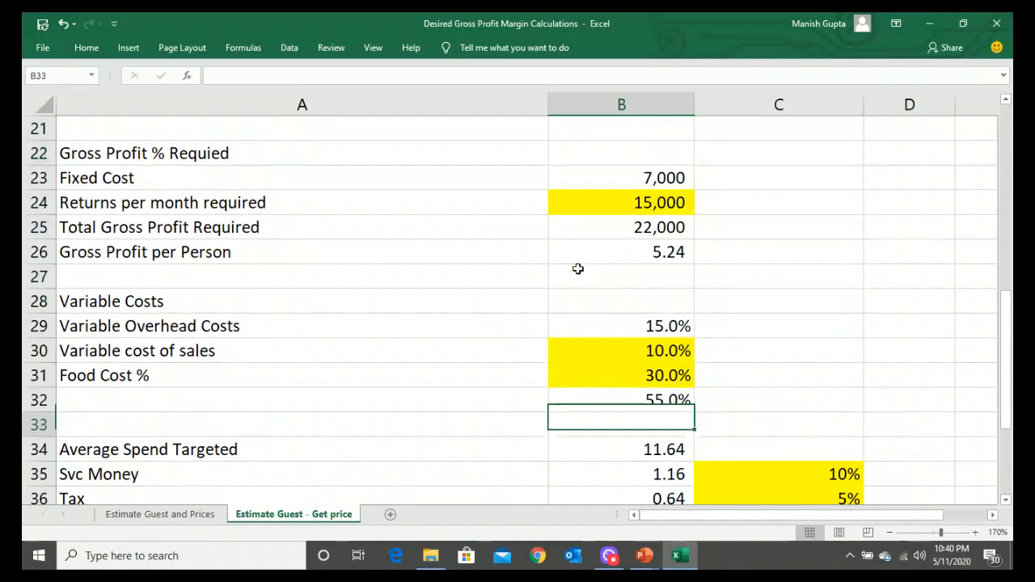
- Review the covers per day and the fixed rentals, salaries and utilities in B5:B7
key(Up)
key(Up)
key(Up)
key(Up)
key(Up)
key(Up)
key(Up)
key(Up)
key(Up)
key(Up)
key(Up)
key(Up)
key(Up)
key(Up)
key(Up)
key(Up)
key(Up)
key(Up)
key(Up)
key(Up)
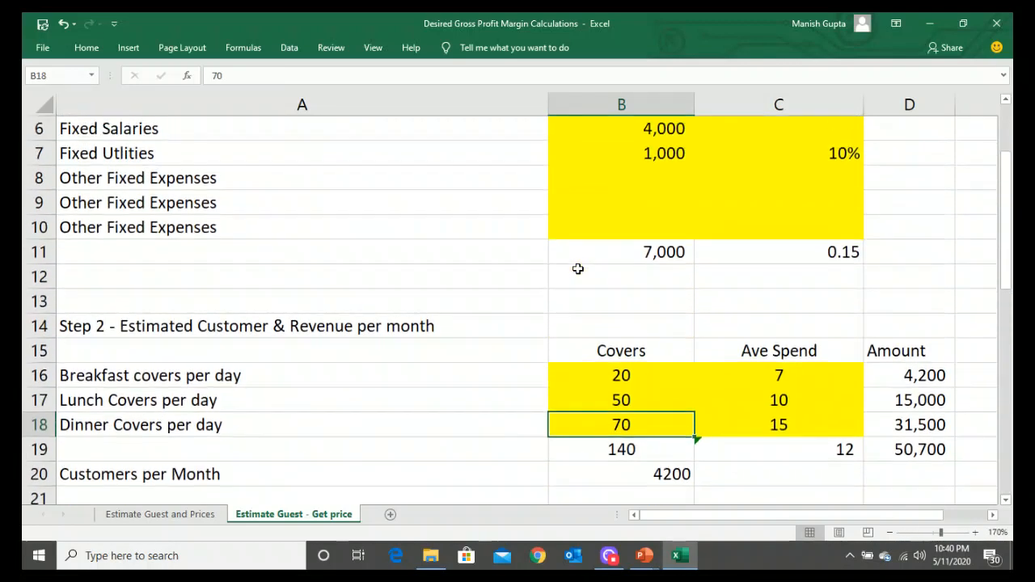
key(Down)
key(Down)
key(Down)
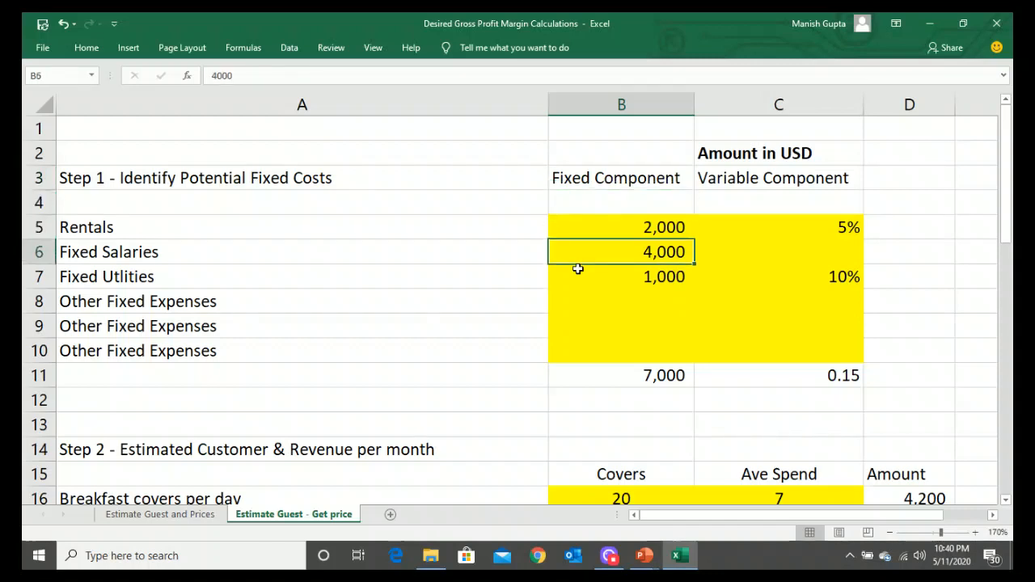
key(Up)
key(shift+Down)
key(shift+Down)
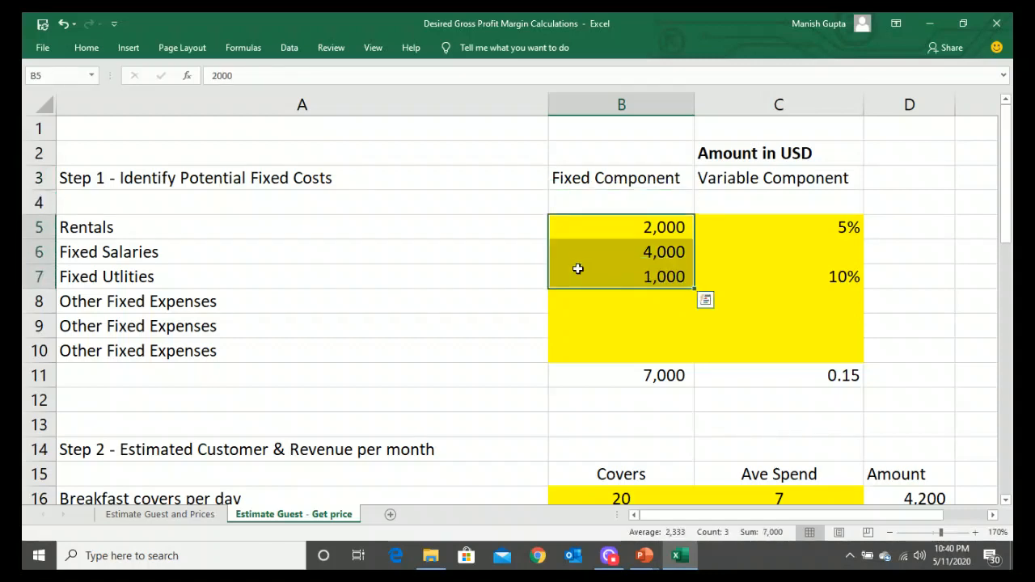
- Examine the variable overhead costs, variable cost of sales and food cost percentages in B29:B31
key(Down)
key(Down)
key(Down)
key(Down)
key(Down)
key(Down)
key(Down)
key(Down)
key(Down)
key(Down)
key(Down)
key(Down)
key(Down)
key(Down)
key(Down)
key(Down)
key(Down)
key(Down)
key(Down)
key(Down)
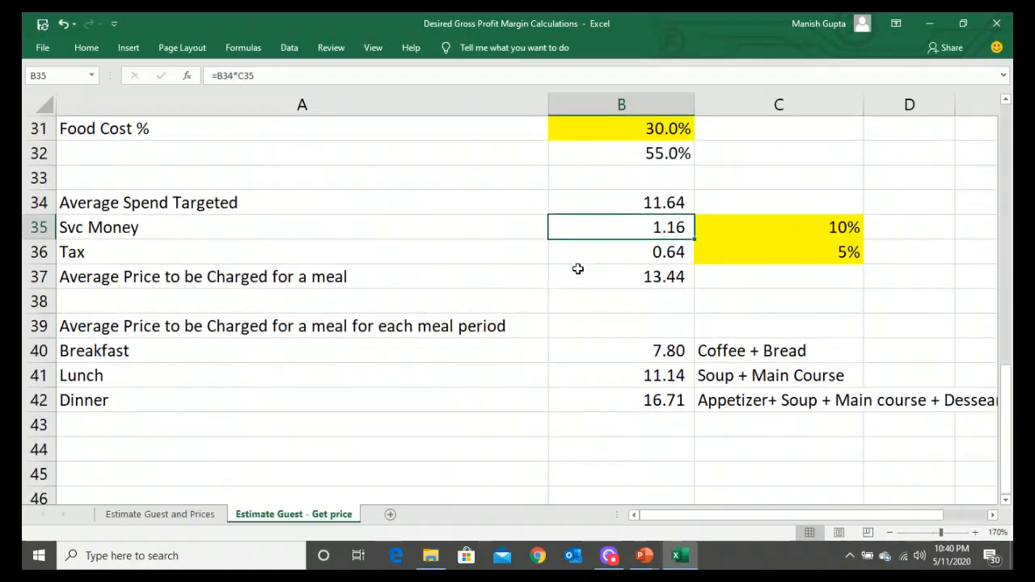
key(Up)
key(Up)
key(Up)
key(Up)
key(Up)
key(Up)
key(Up)
key(Up)
key(Down)
key(Down)
key(Down)
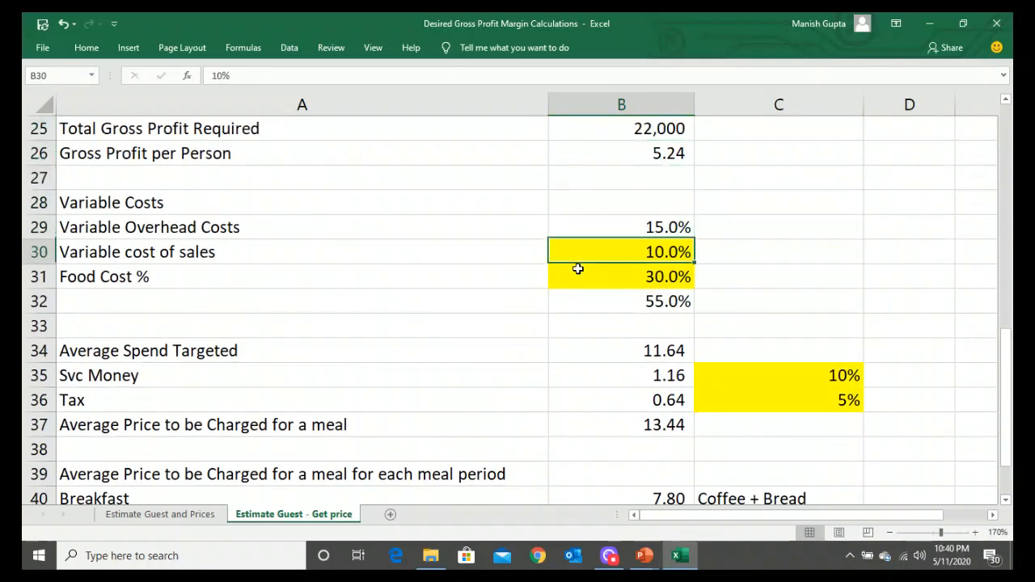
key(Down)
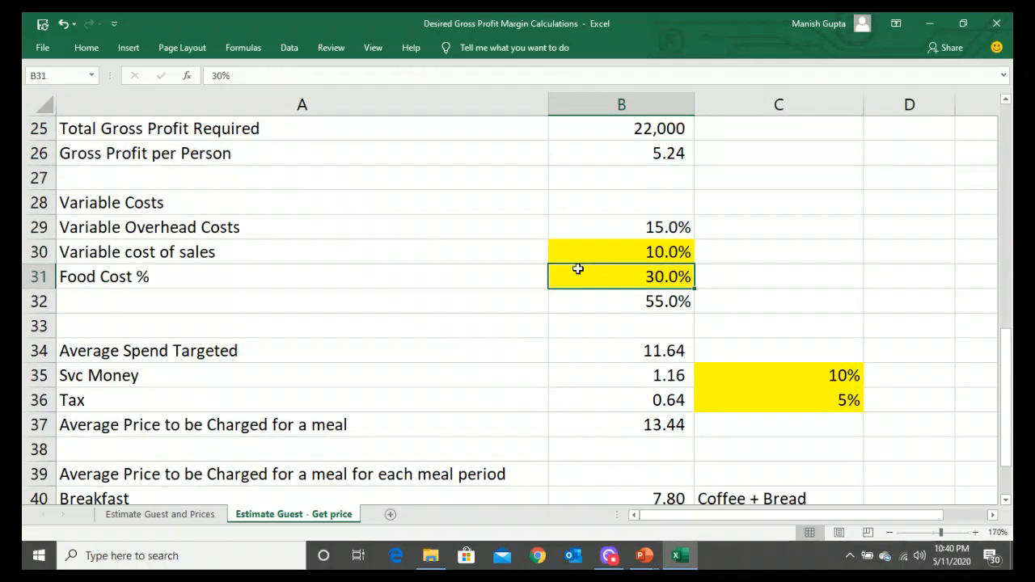
key(Up)
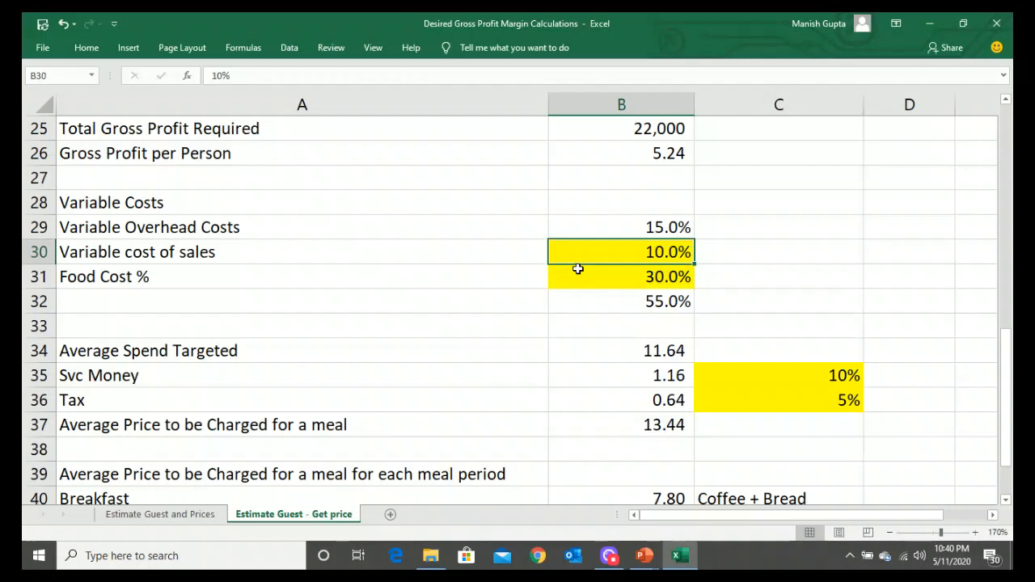
key(Up)
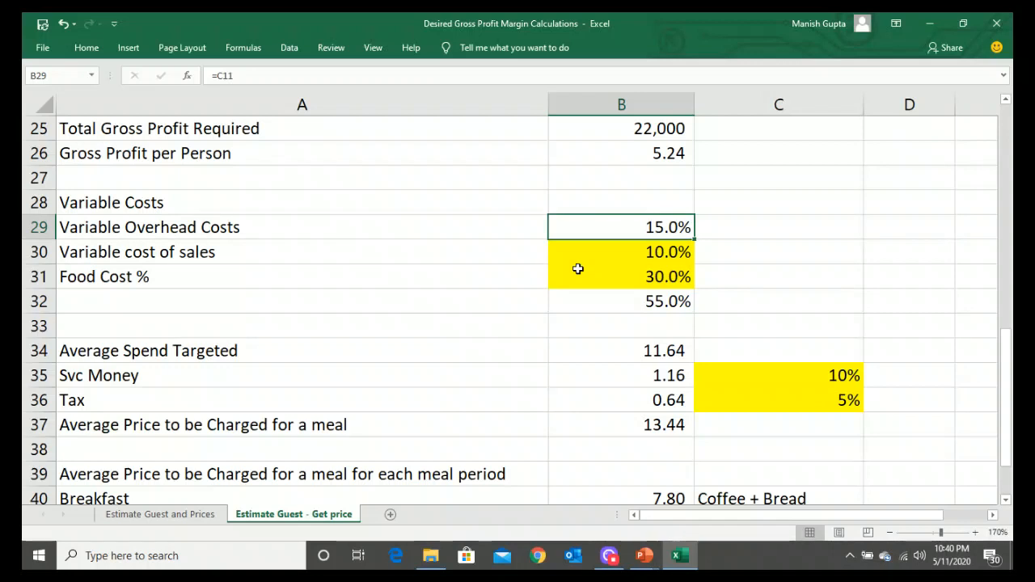
key(Down)
key(Down)
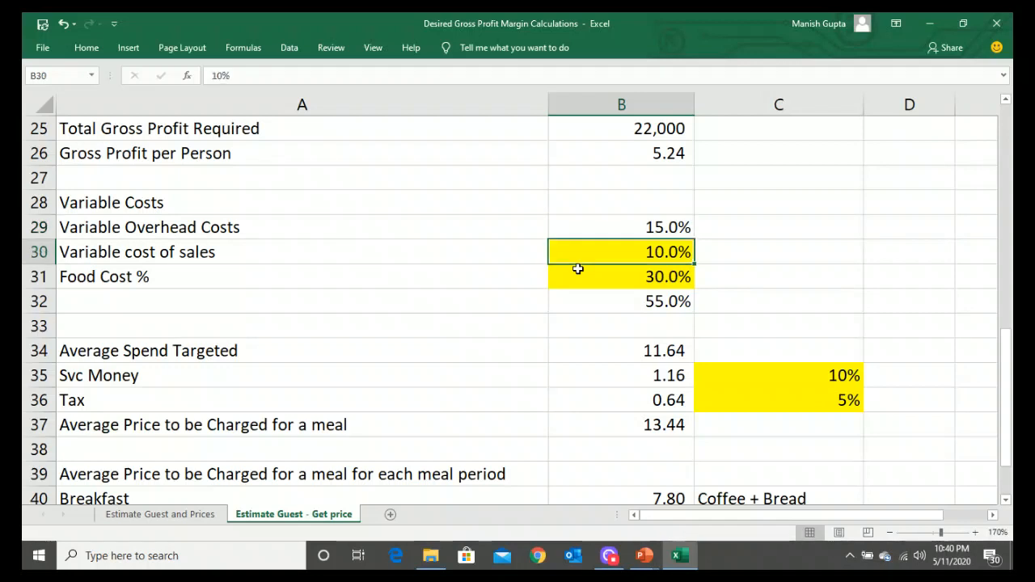
- Examine how the average price to be charged for a meal in B37 is built up from the rows above it
key(Down)
key(Down)
key(Down)
key(Down)
key(Down)
key(Down)
key(Down)
key(Up)
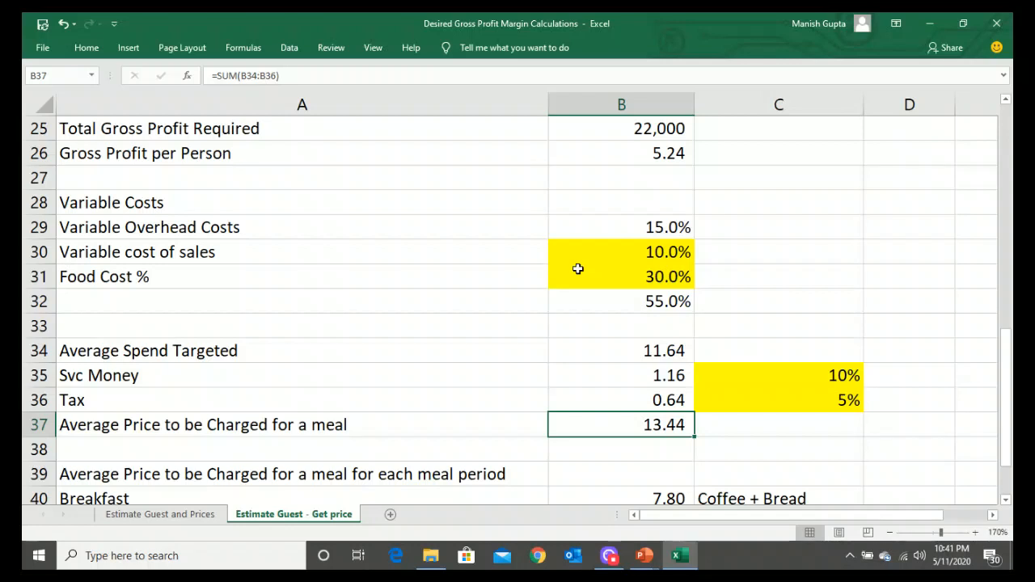
- Review the Breakfast, Lunch and Dinner prices in B40:B42 together with the Dinner menu items in C42
key(Down)
key(Down)
key(Down)
key(Down)
key(Down)
key(Down)
key(Down)
key(Down)
key(Down)
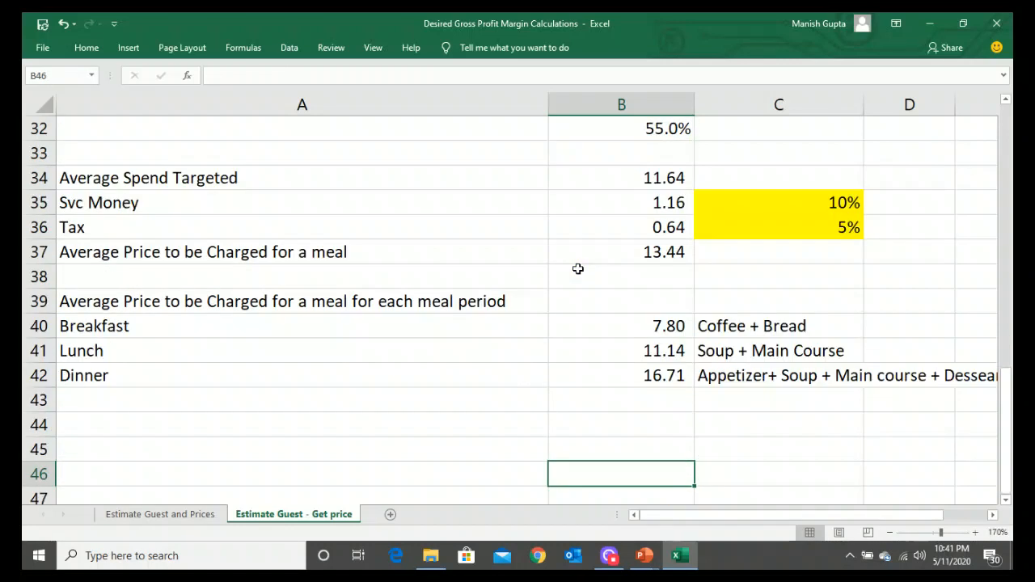
key(Up)
key(Up)
key(Up)
key(Up)
key(shift+Up)
key(shift+Up)
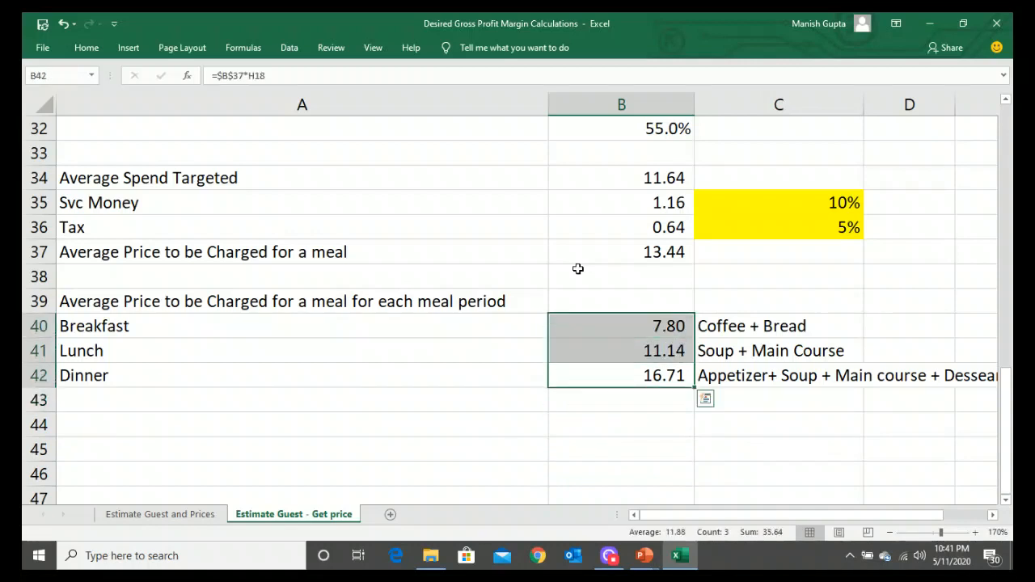
key(Right)
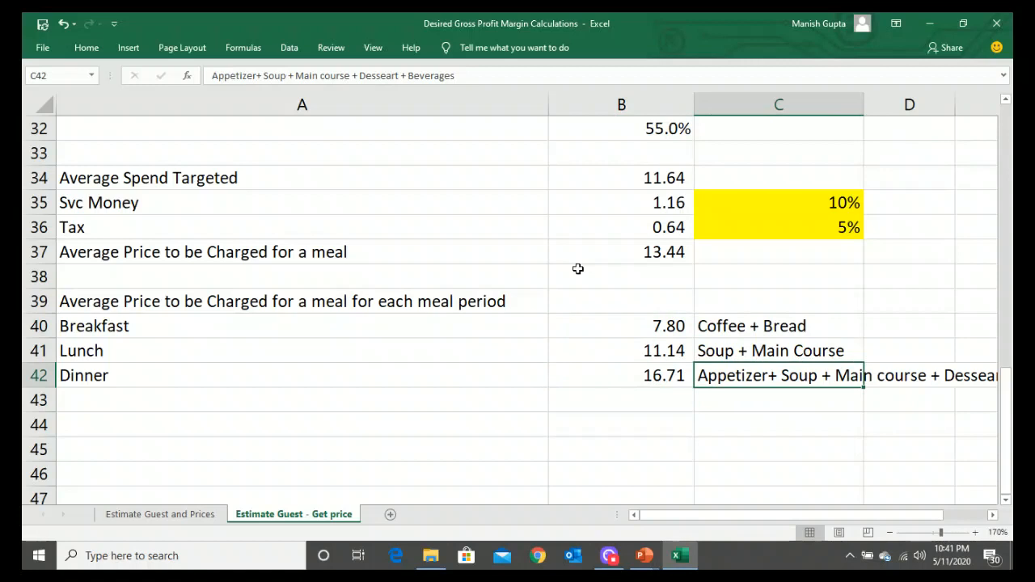
key(Left)
key(Up)
key(Up)
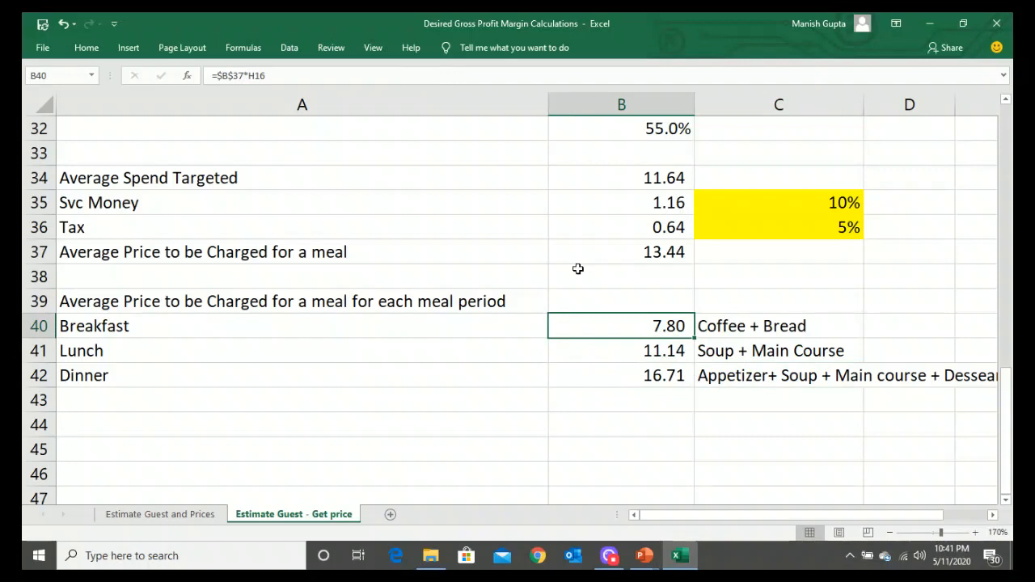
- Recheck the fixed cost inputs, the Breakfast menu items in C40 and the meal period prices in B40:B42
key(Page_Up)
key(Page_Up)
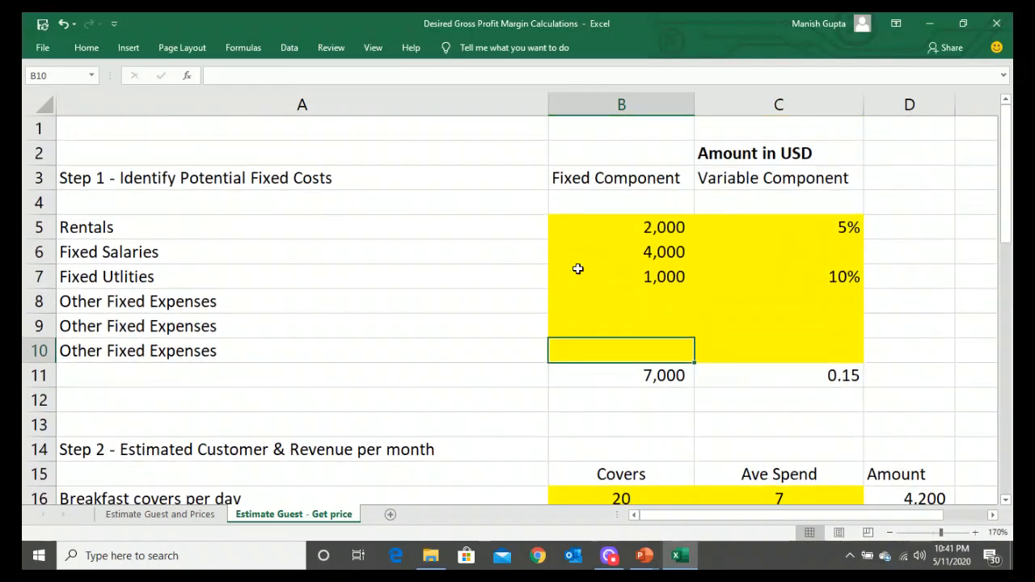
key(Page_Down)
key(Page_Down)
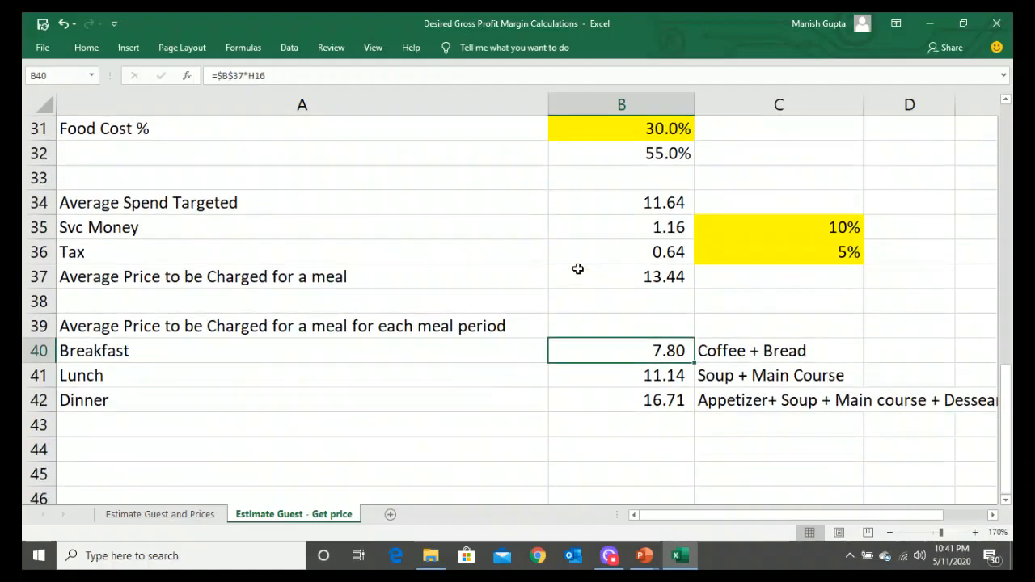
key(Right)
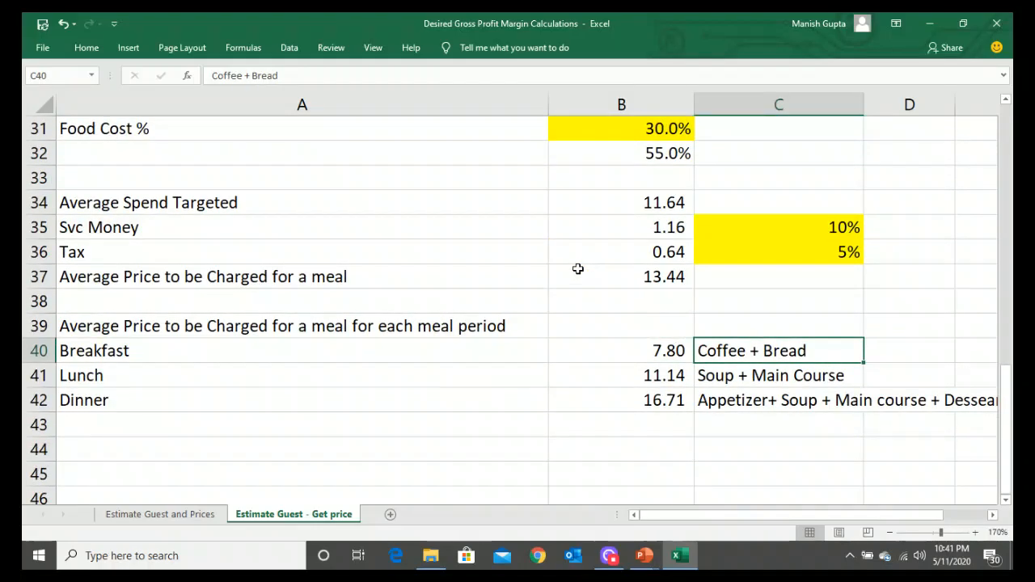
key(Left)
key(shift+Down)
key(shift+Down)
key(ctrl+d)
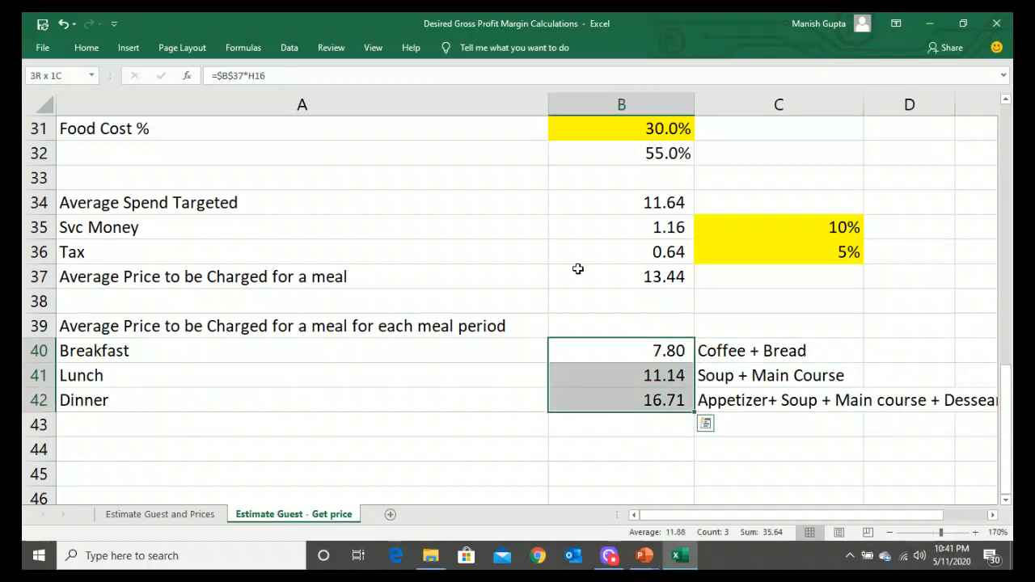